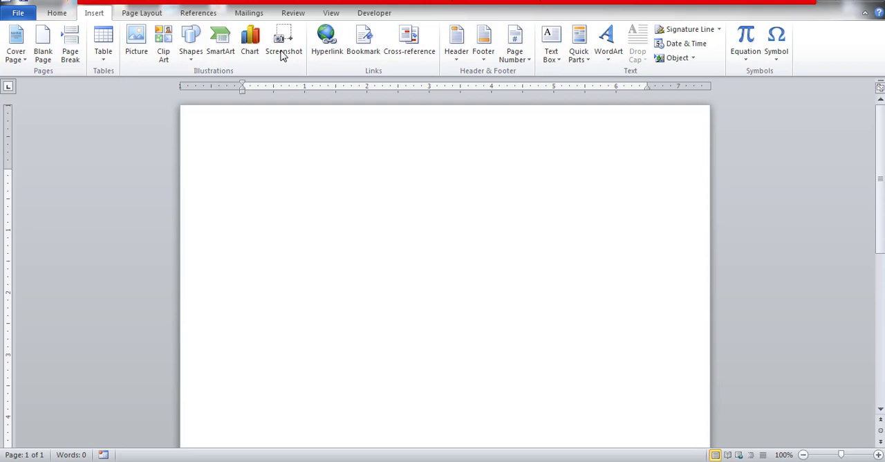
Step: Insert the Penguins picture from the Sample Pictures folder into the first paragraph of the document with the theme text
click(876, 2)
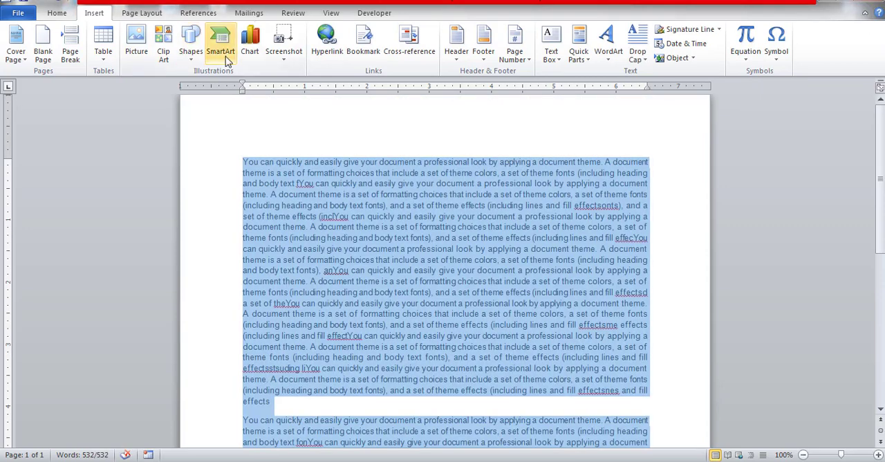
click(394, 238)
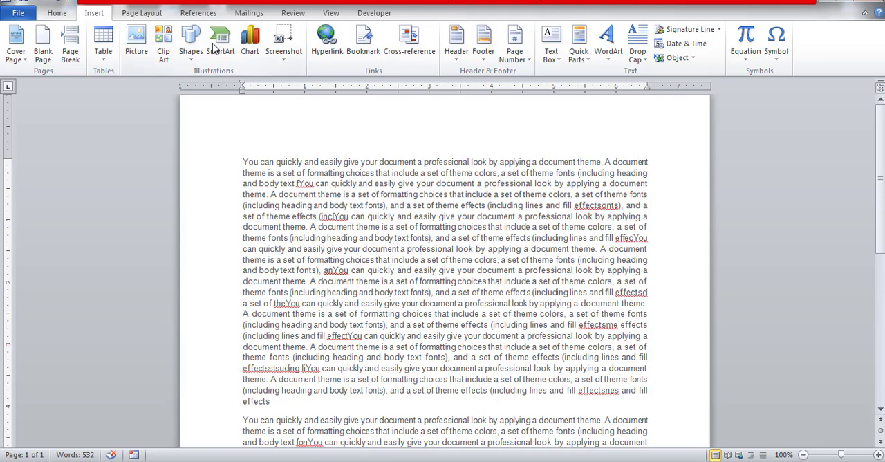
click(133, 43)
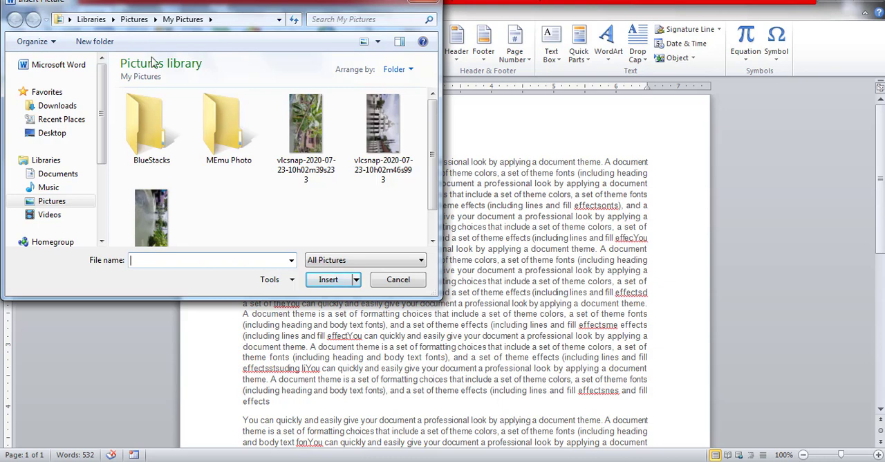
click(55, 205)
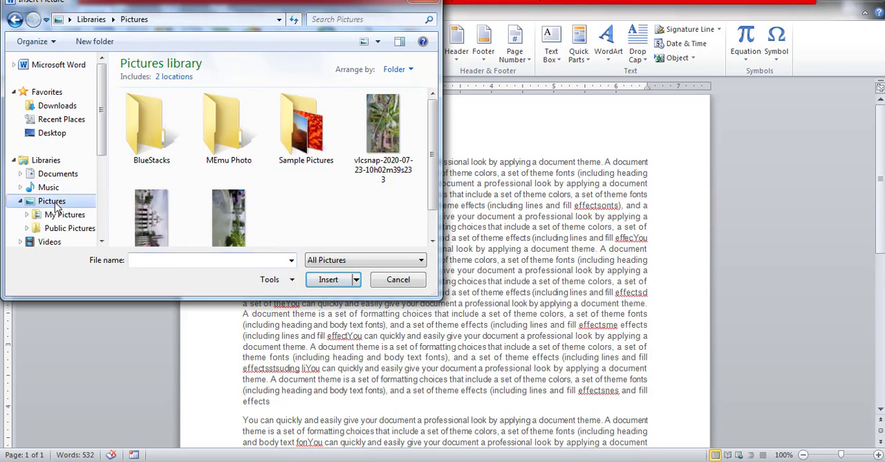
double_click(308, 139)
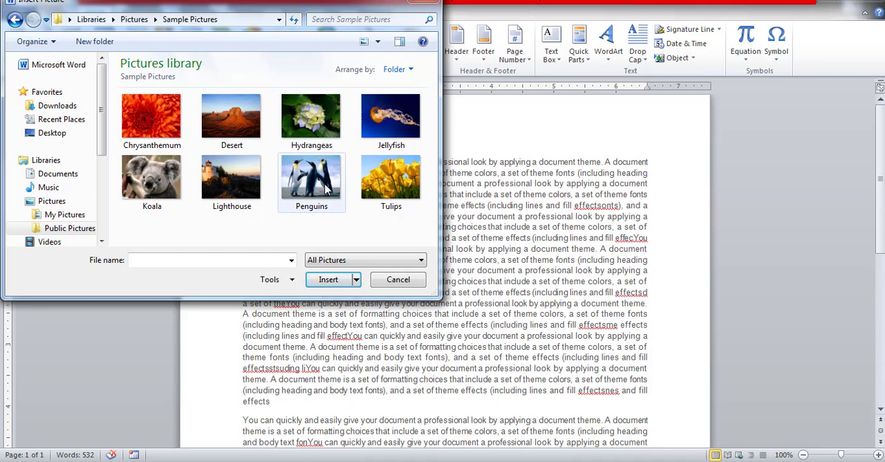
click(304, 194)
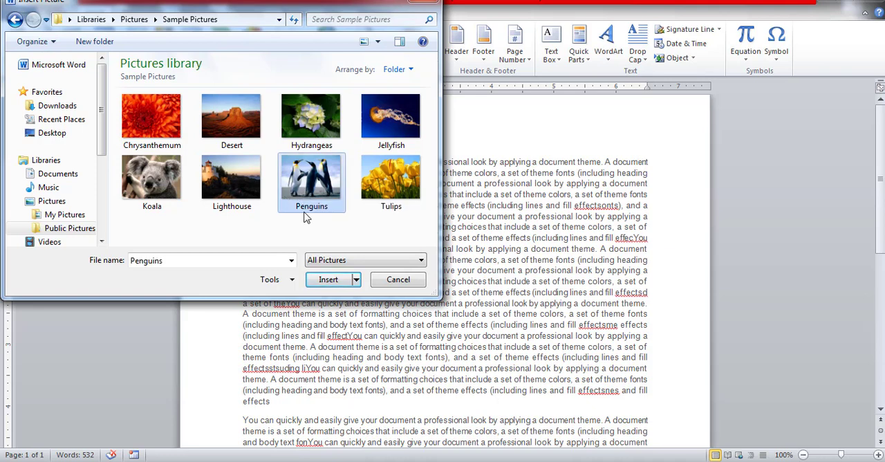
click(327, 281)
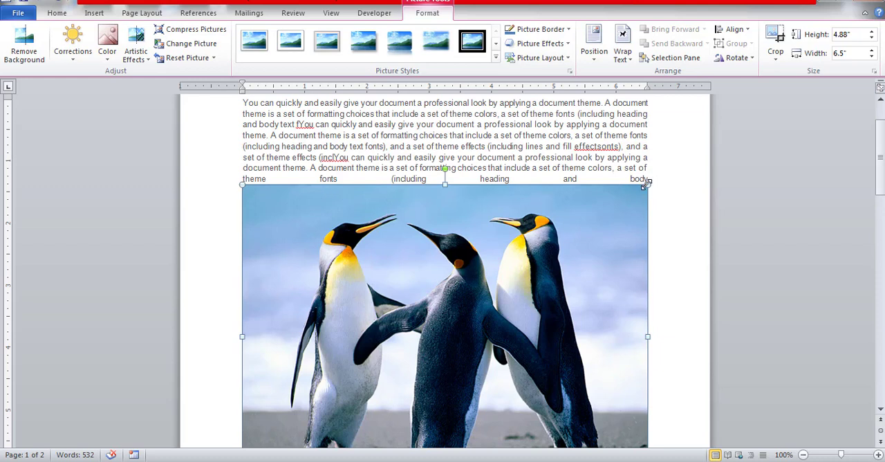
Step: Scale the penguins picture down proportionally to about 2.61" high by 3.48" wide, then try a slight rotation and undo it
drag(647, 182, 459, 419)
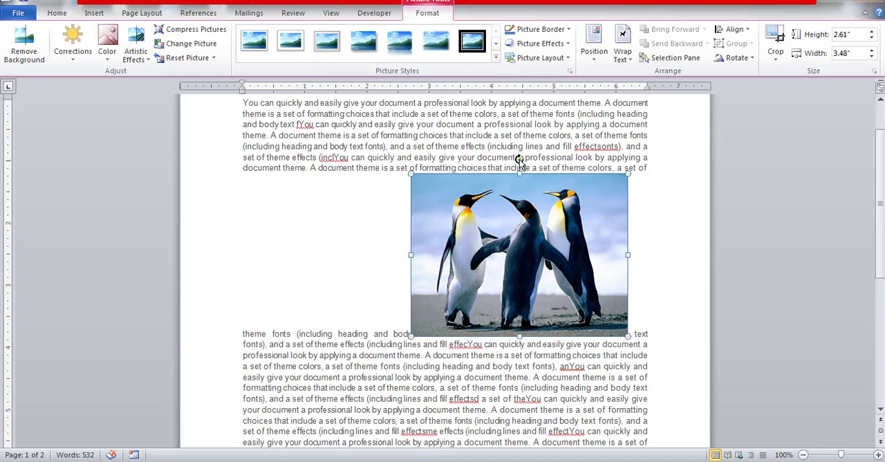
drag(520, 160, 519, 246)
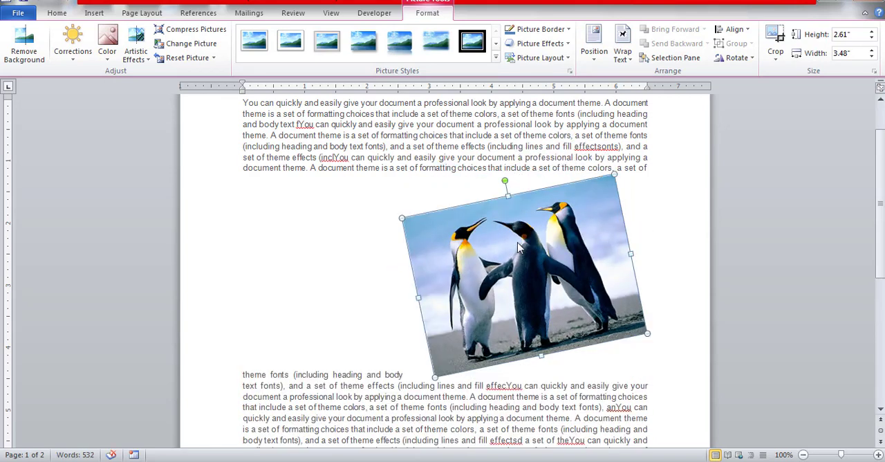
key(ctrl+z)
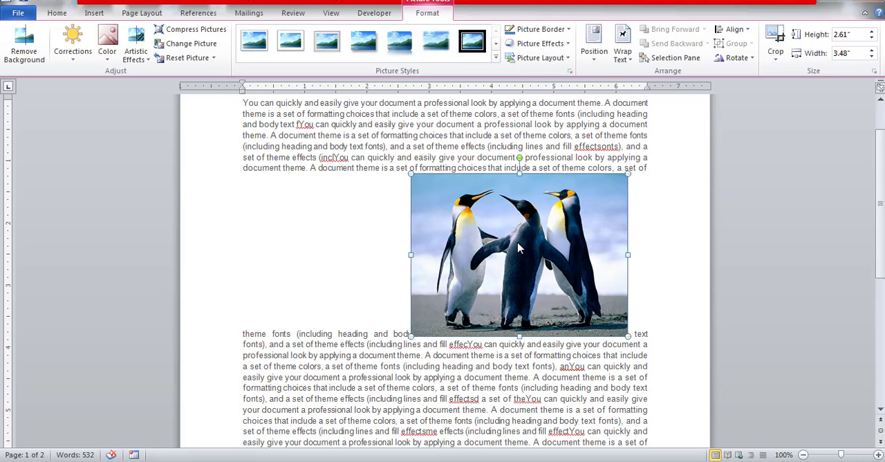
Step: Move the inline penguins picture up to the fifth line of the first paragraph, after the words "body text"
click(881, 100)
click(881, 100)
click(881, 100)
click(881, 101)
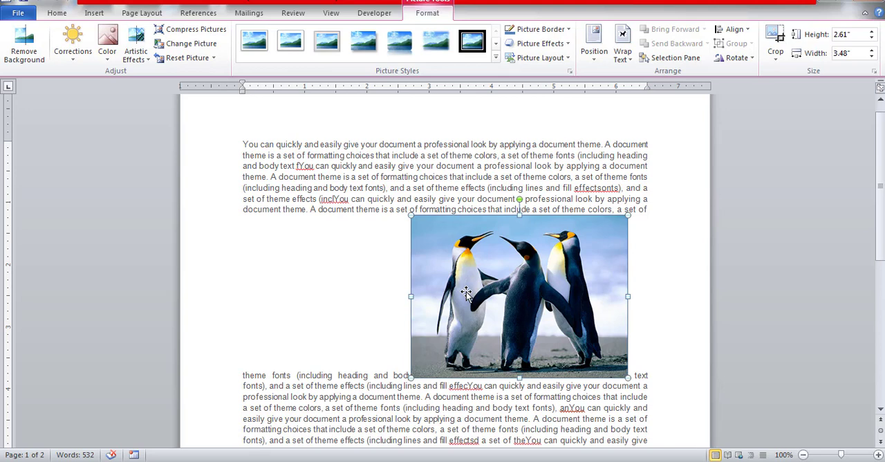
drag(466, 292, 268, 313)
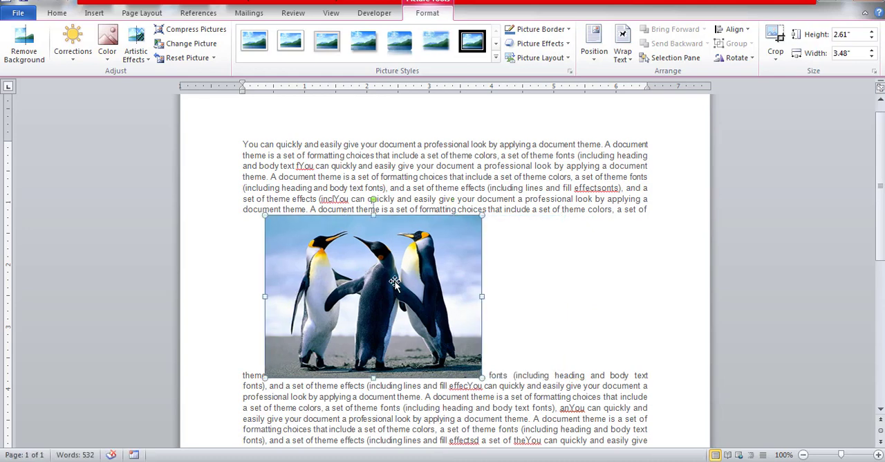
drag(387, 278, 380, 188)
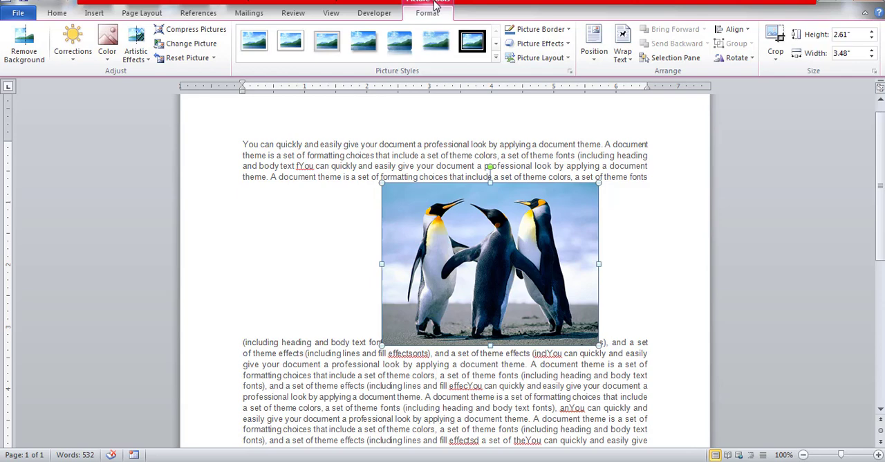
click(330, 212)
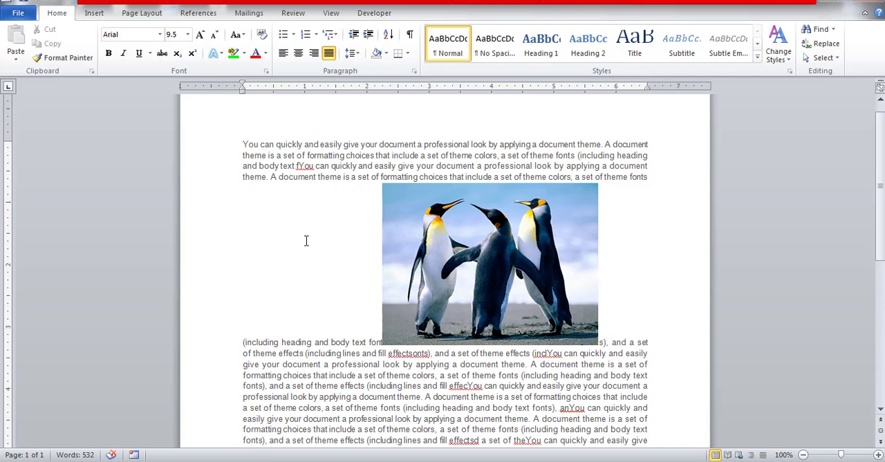
Step: Set the text wrapping of the penguins picture to Square
click(399, 239)
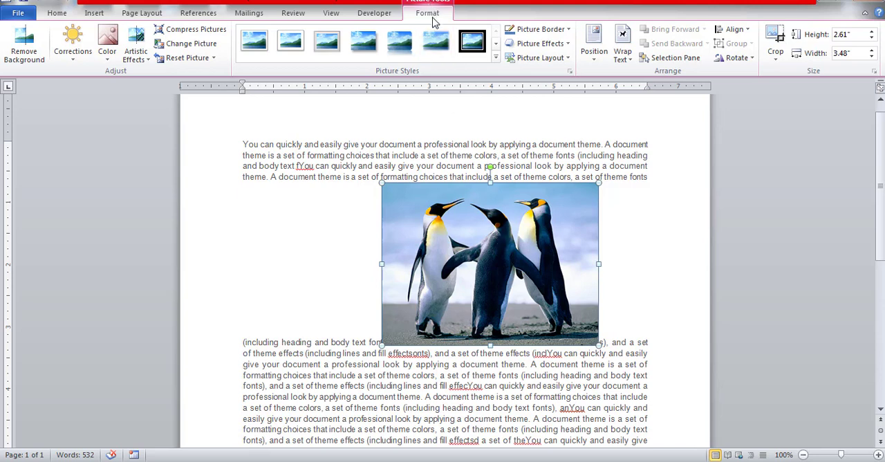
click(632, 64)
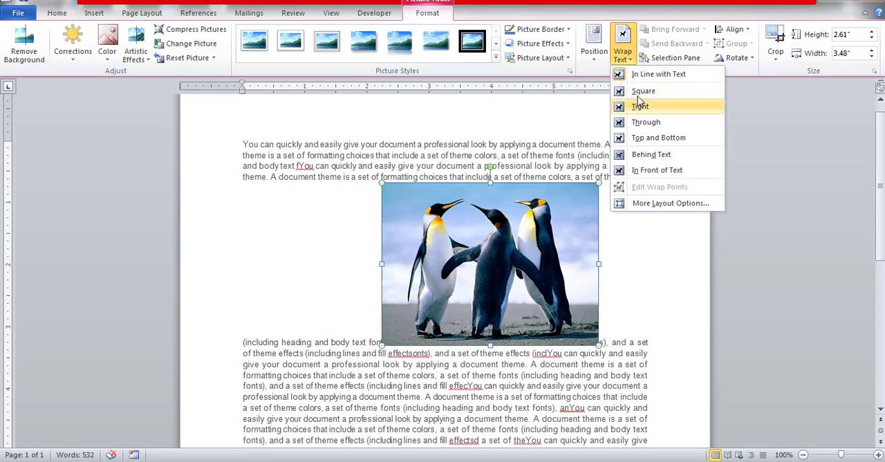
click(644, 91)
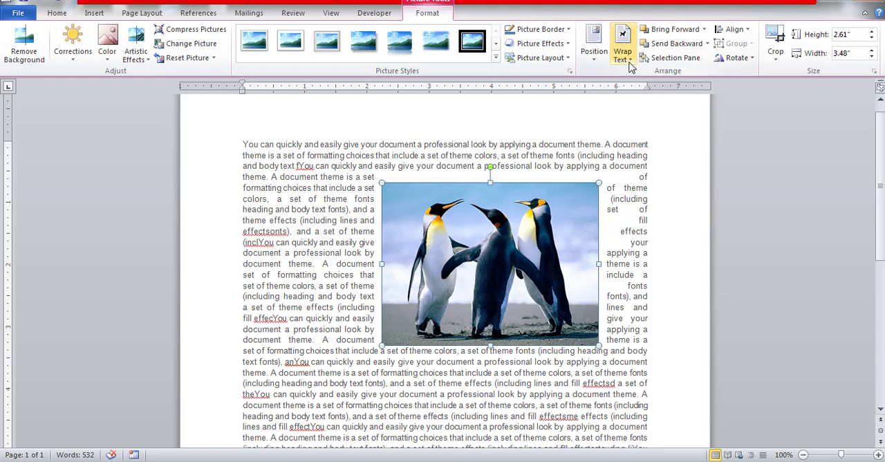
click(629, 62)
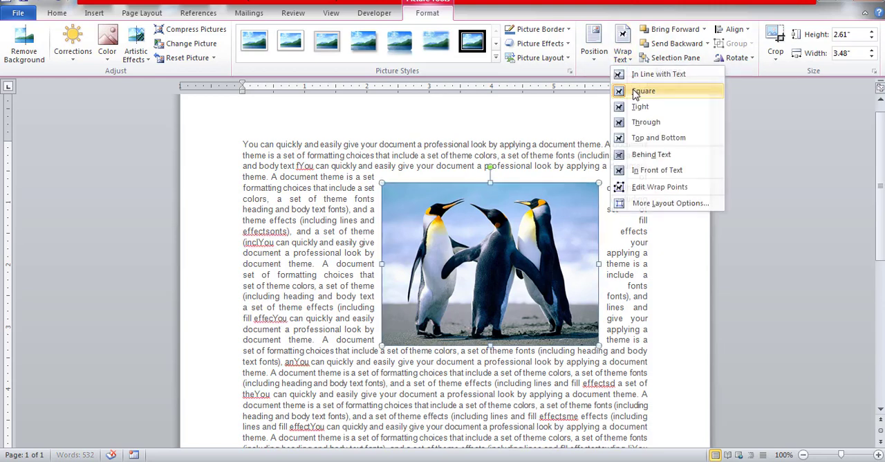
click(636, 91)
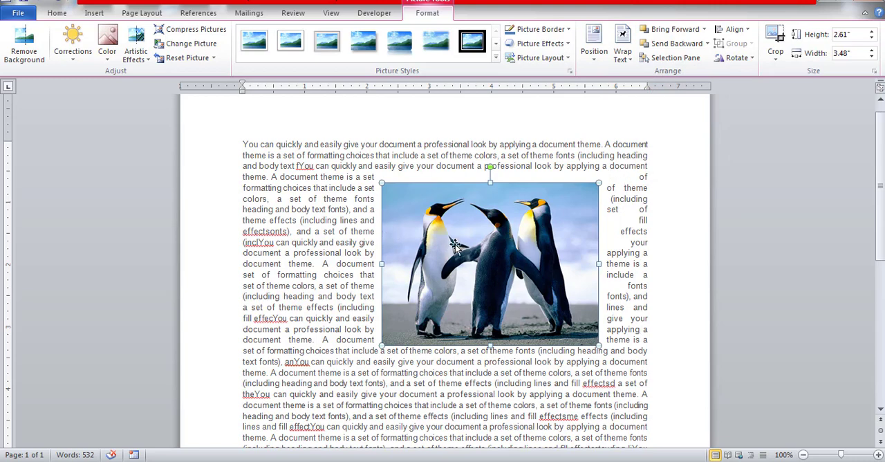
Step: Shrink the penguins picture to about 2.21" by 2.95" and move it to the upper-right corner of the first paragraph
drag(382, 182, 414, 207)
drag(474, 240, 558, 181)
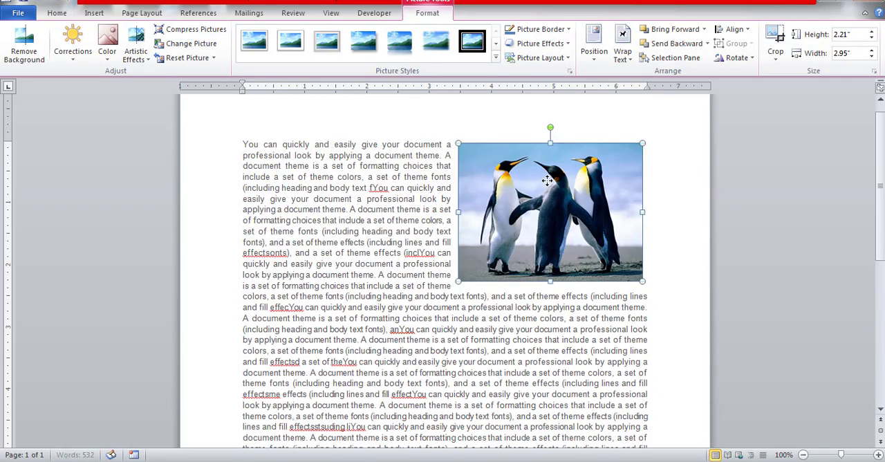
click(477, 333)
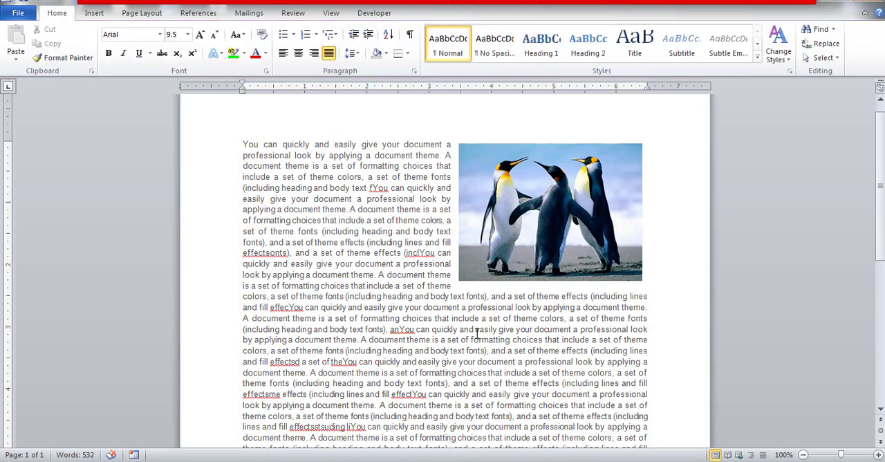
Step: Remove the background of the penguins picture, keep the automatic selection, and undo the removal
click(616, 187)
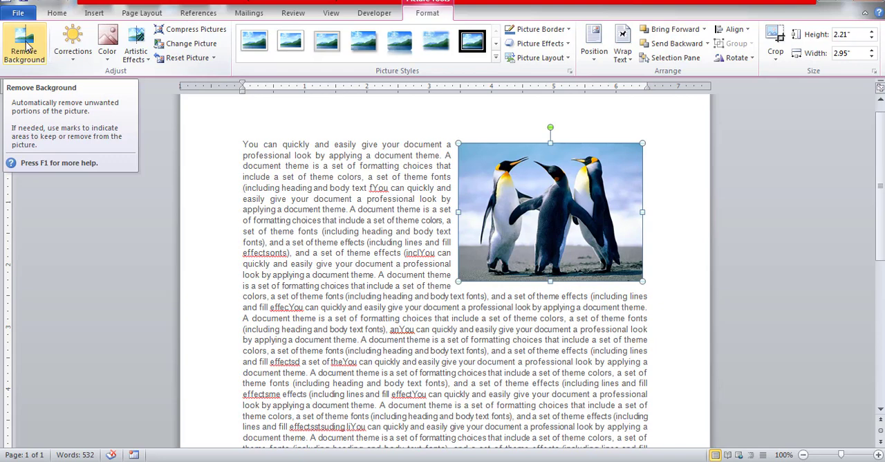
click(26, 44)
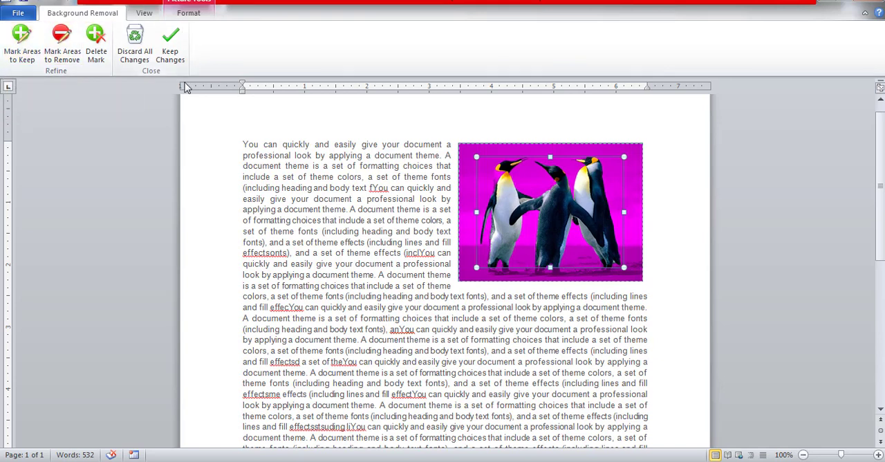
click(168, 54)
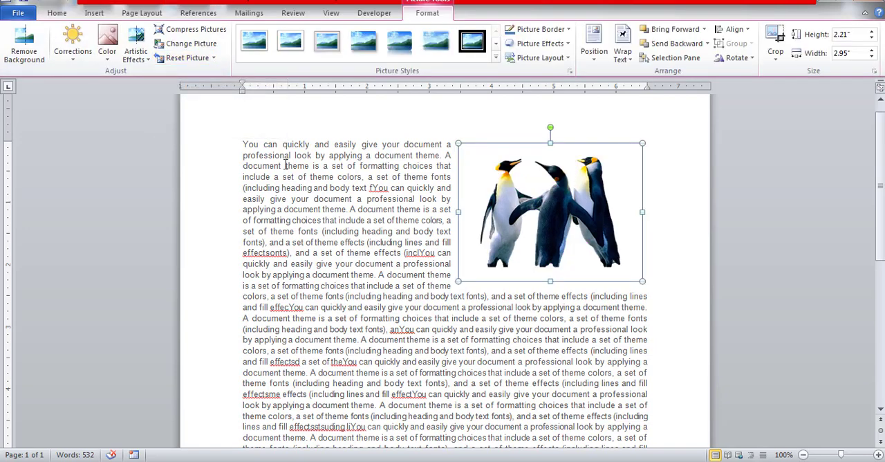
click(433, 293)
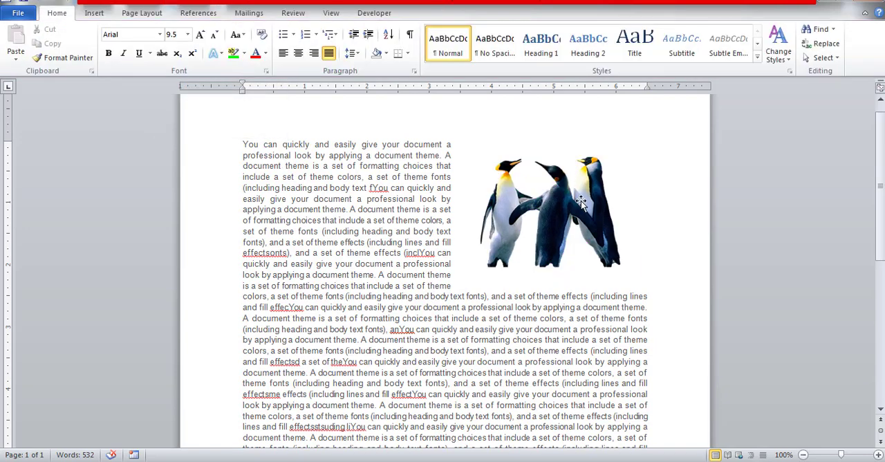
click(573, 207)
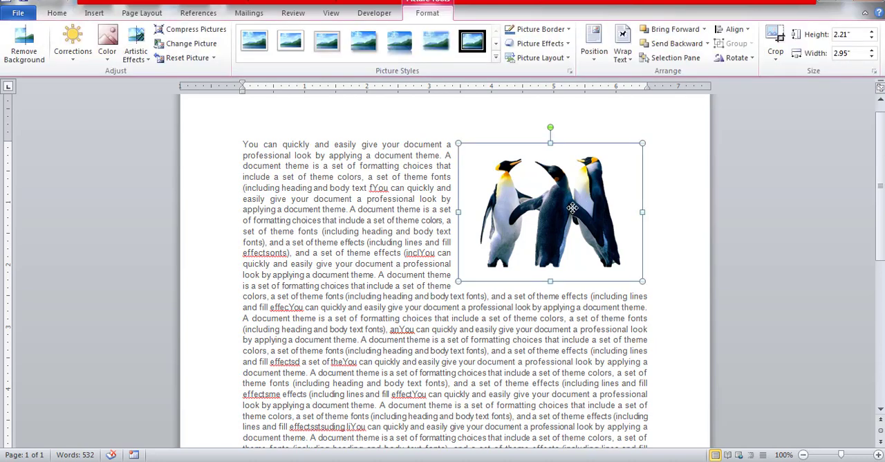
key(ctrl+z)
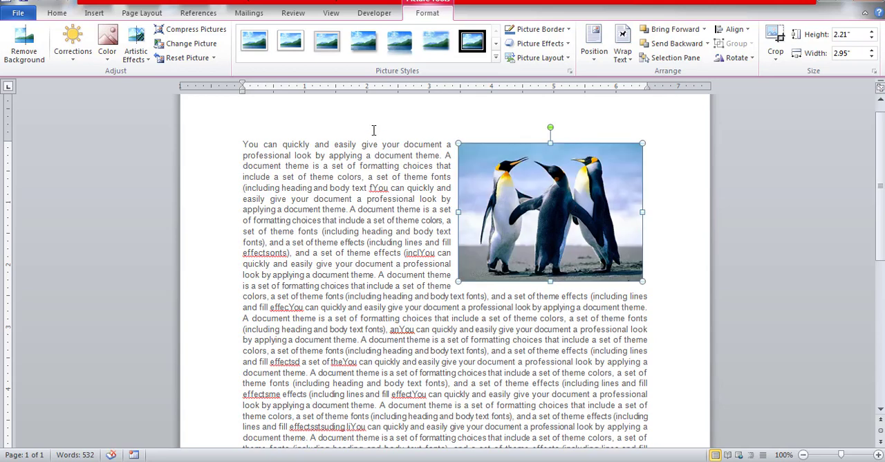
Step: Examine the correction, color and artistic effect presets available for the penguins picture, without applying any
click(77, 59)
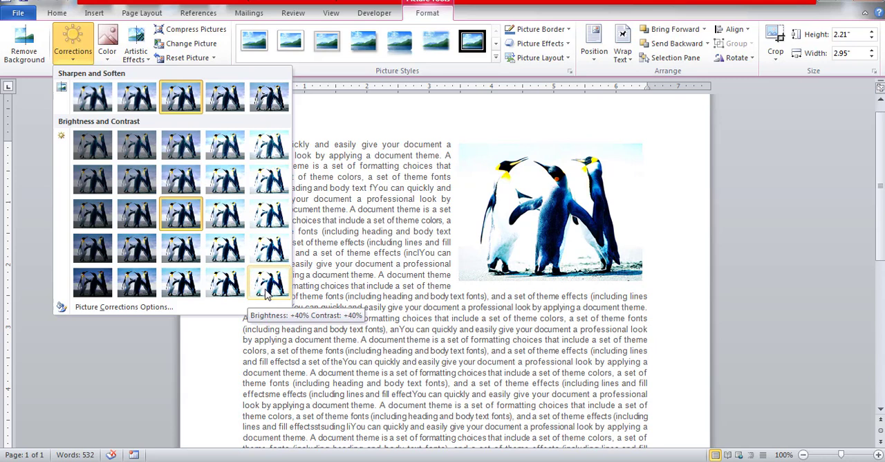
click(108, 61)
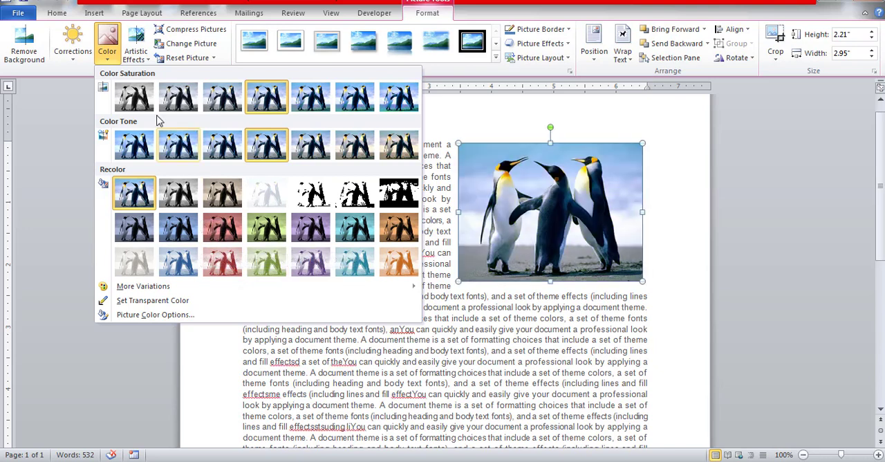
click(145, 59)
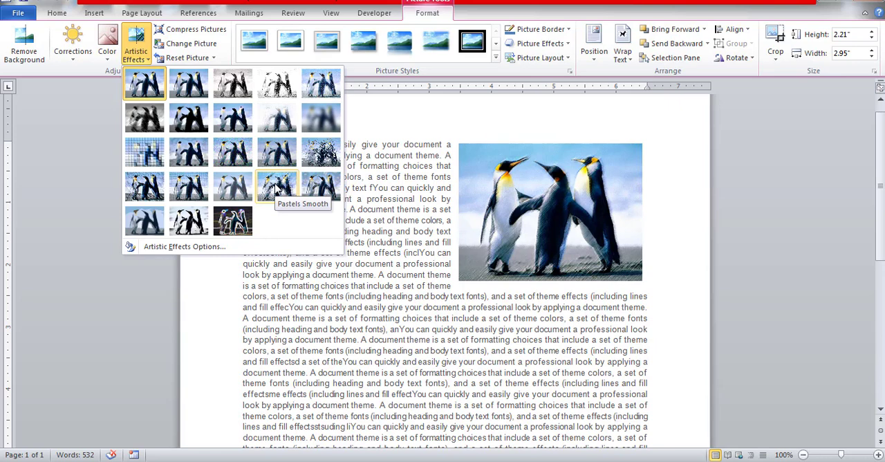
click(142, 54)
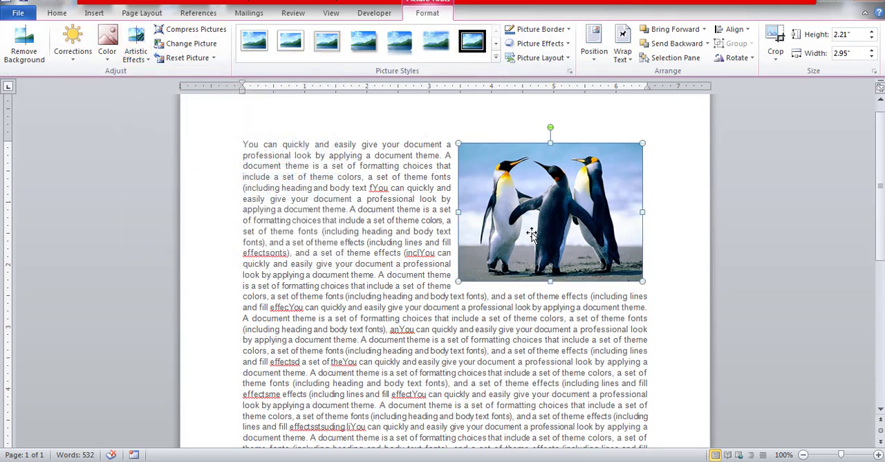
Step: Look over the available picture styles and apply the third one, a light frame with a grey edge, to the penguins picture
click(496, 59)
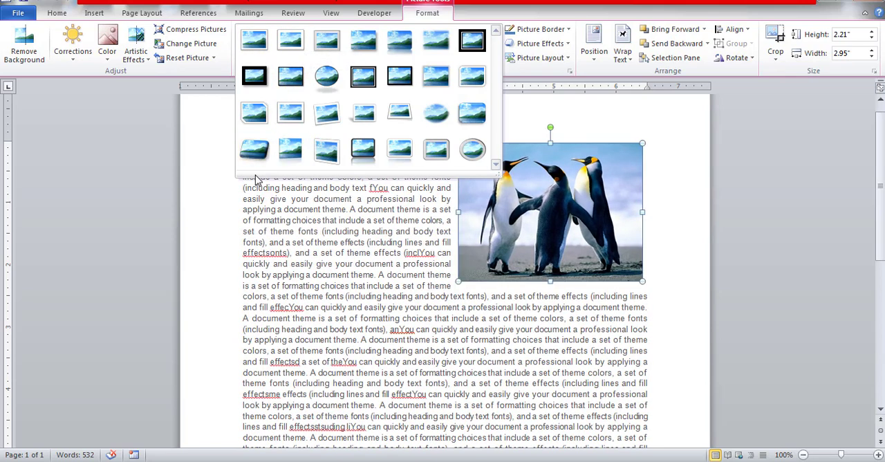
click(264, 199)
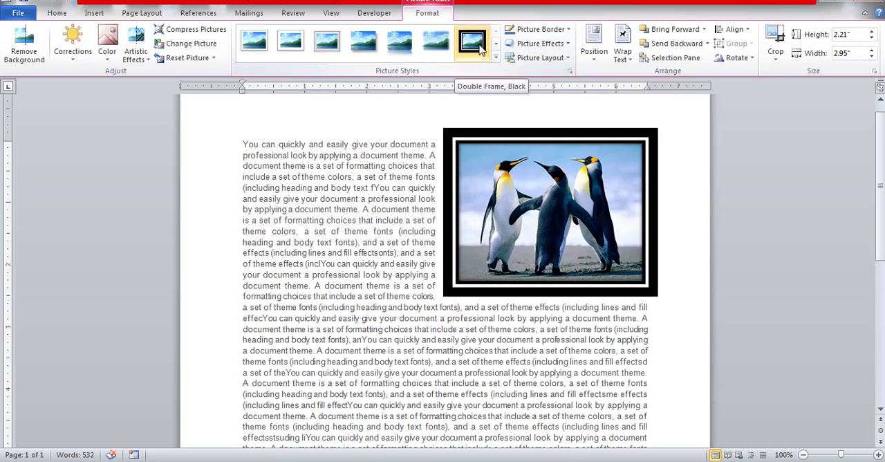
click(326, 43)
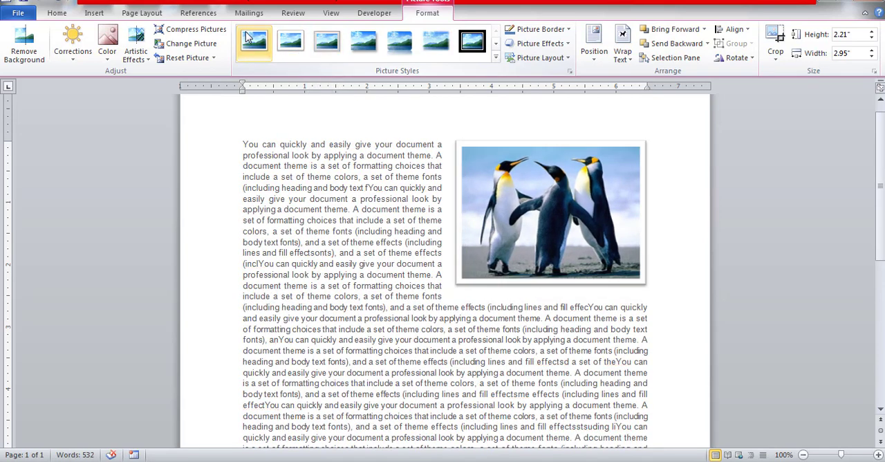
Step: Give the penguins picture a green border and apply the first reflection variation
click(570, 28)
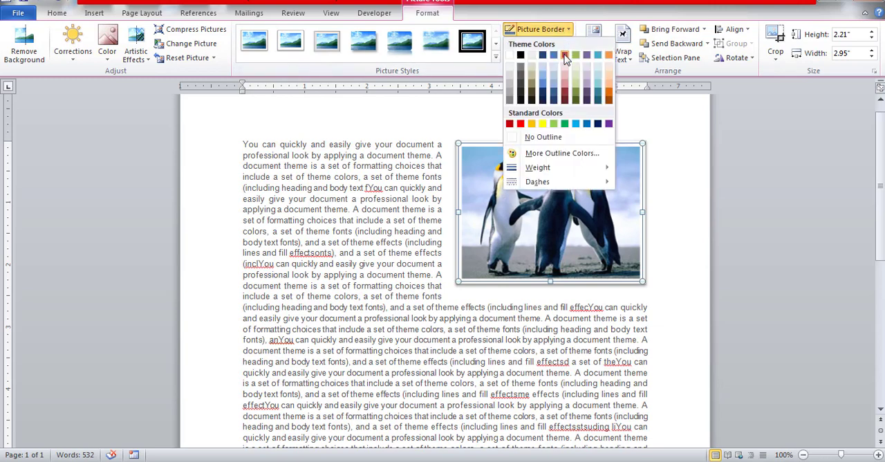
click(564, 124)
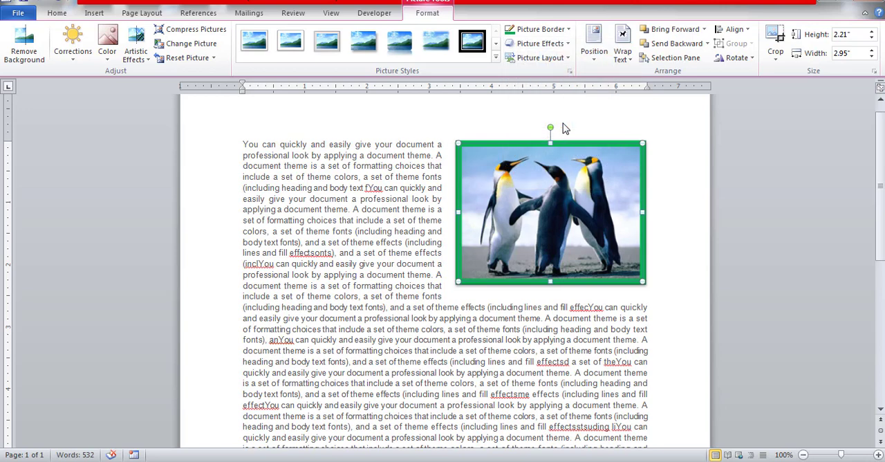
click(568, 44)
mouse_move(546, 66)
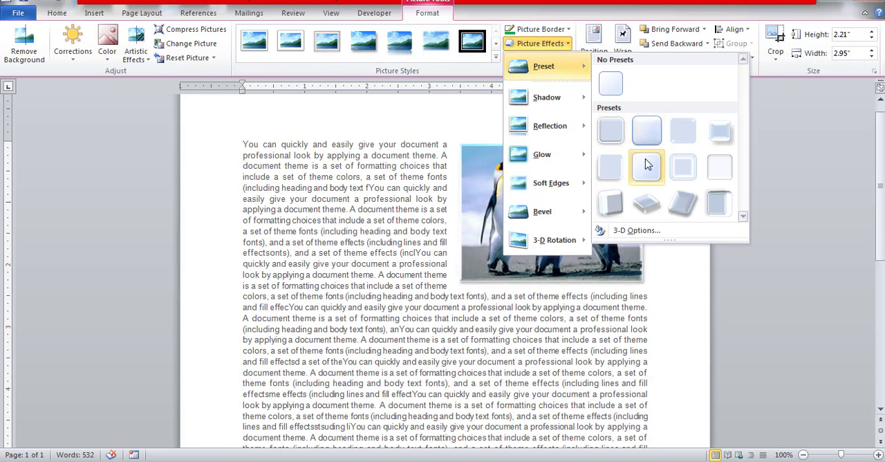
mouse_move(581, 128)
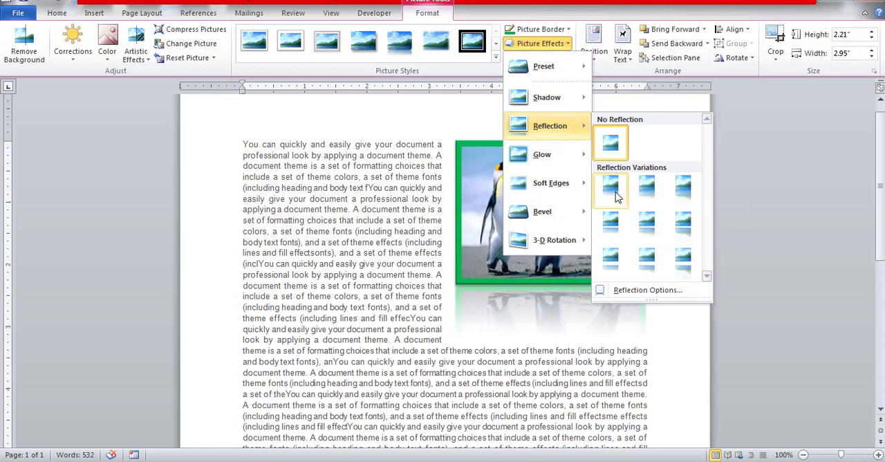
click(612, 187)
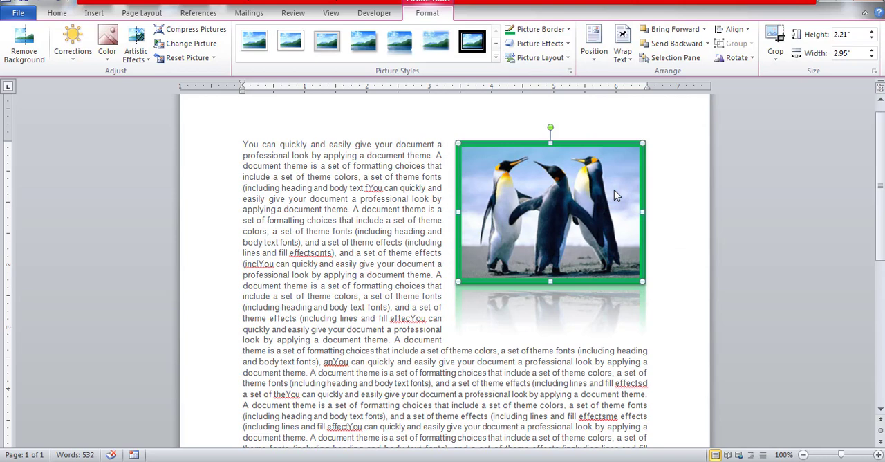
Step: Undo the reflection, the green border and the frame style on the penguins picture
key(ctrl+z)
key(ctrl+z)
key(ctrl+z)
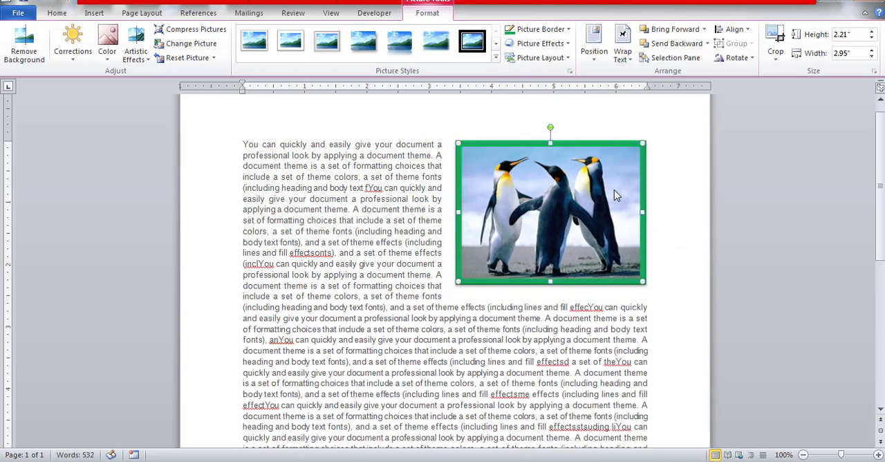
key(ctrl+z)
key(ctrl+z)
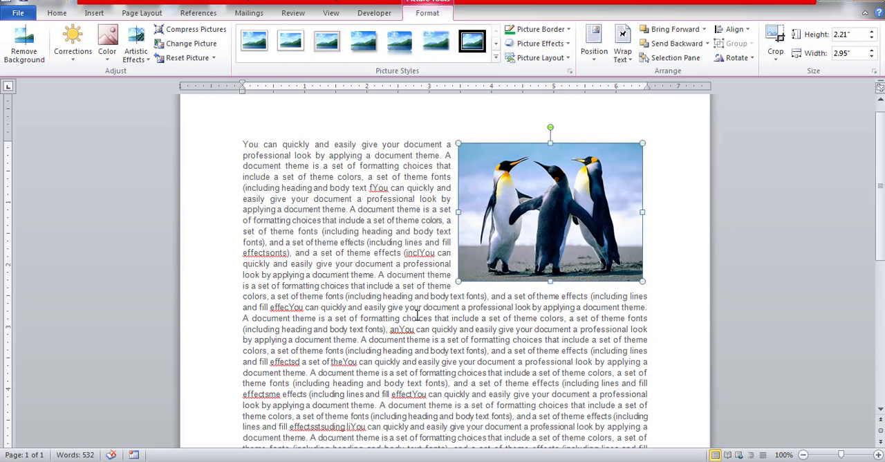
Step: Position the penguins picture at the top right of the page with text wrapping
click(593, 61)
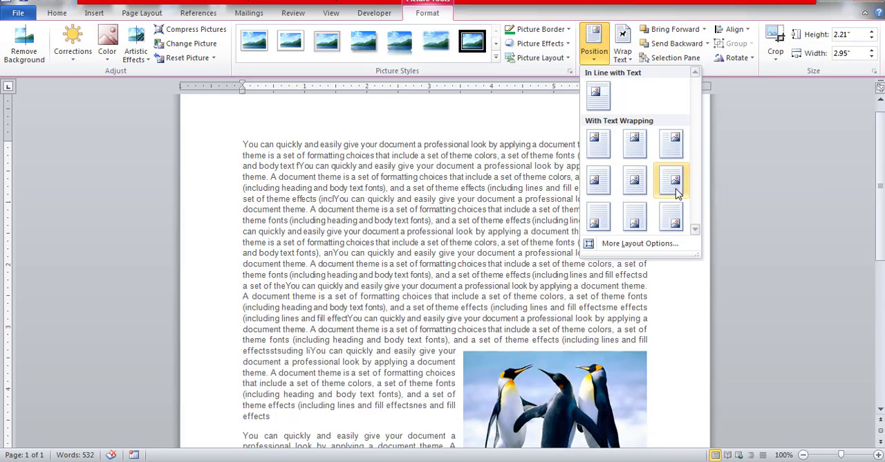
click(671, 148)
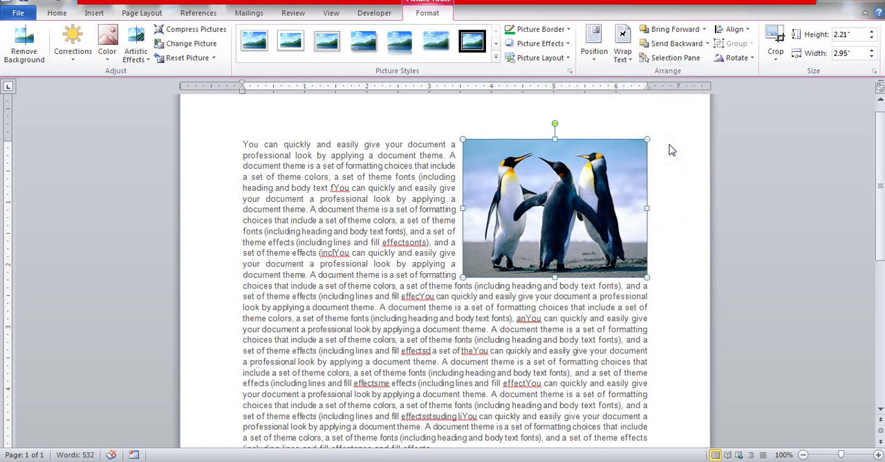
Step: Move the penguins picture into the middle of the first paragraph and set its text wrapping to Tight
click(627, 58)
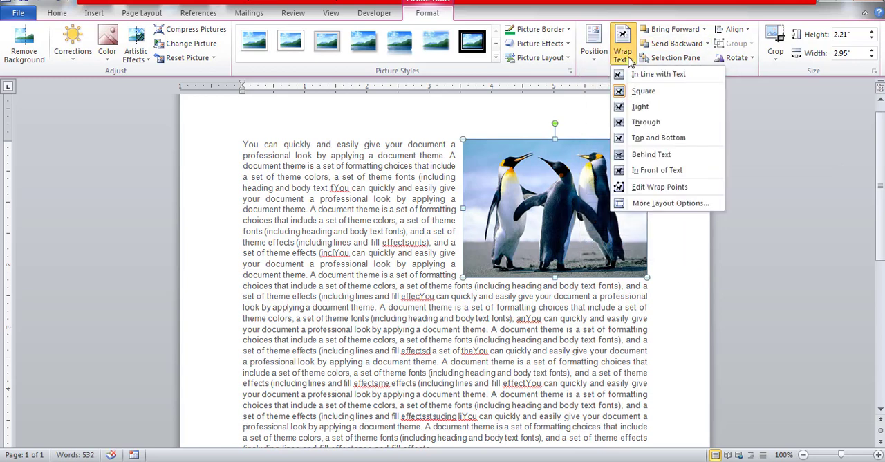
click(558, 197)
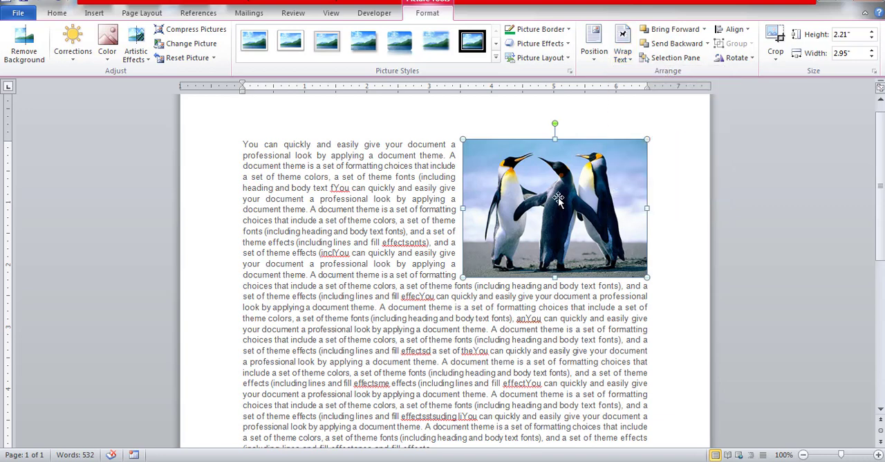
drag(558, 197, 441, 314)
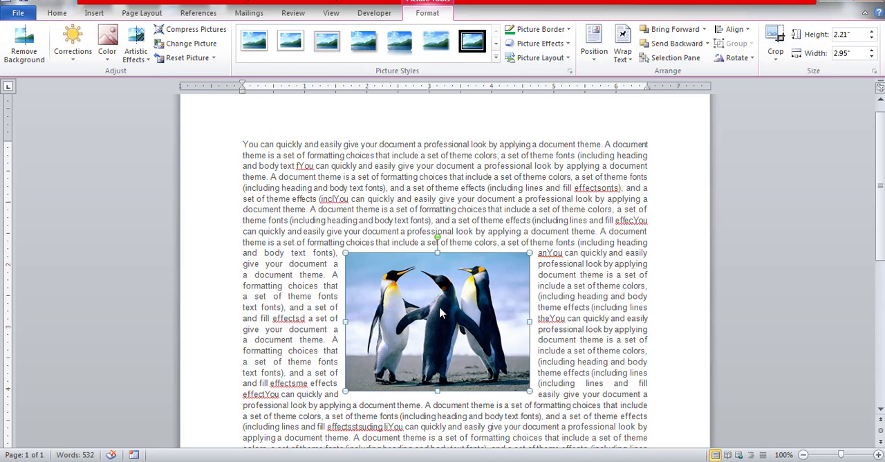
click(623, 56)
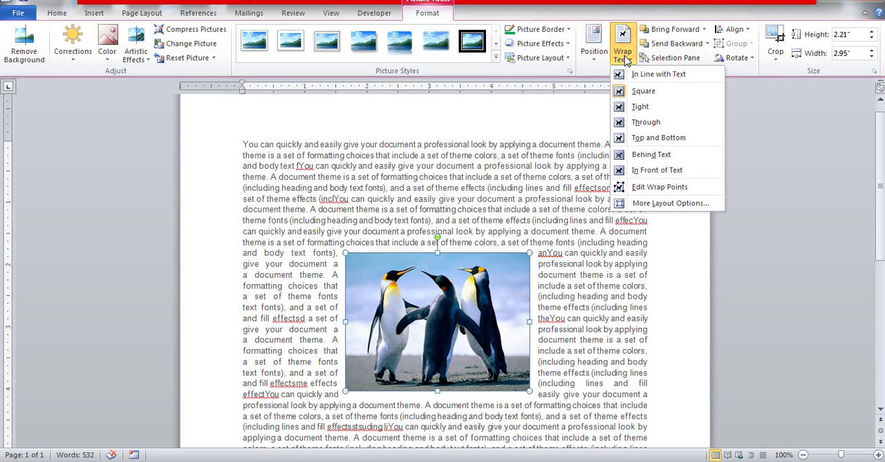
click(640, 109)
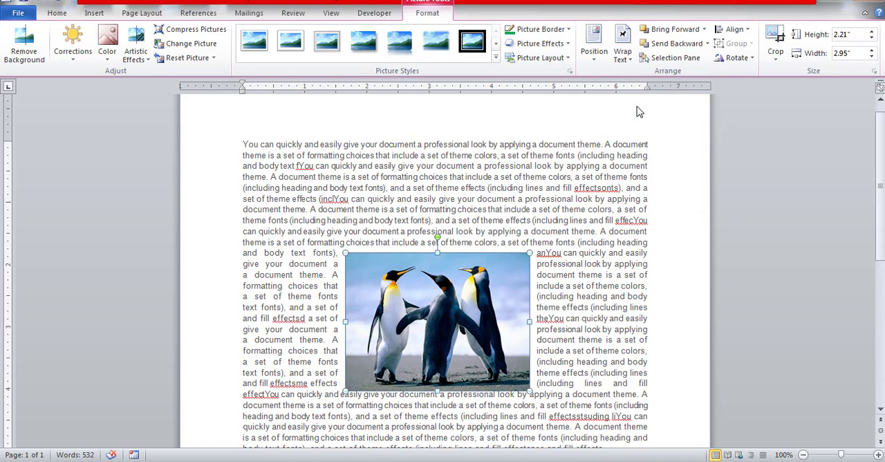
Step: Pull the picture's upper-right wrap point up and outwards, undo that change and leave wrap-point editing
click(622, 52)
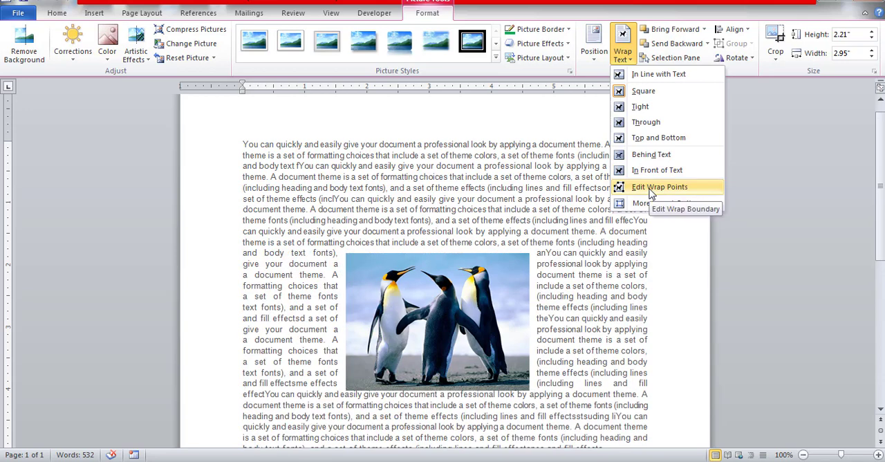
click(649, 189)
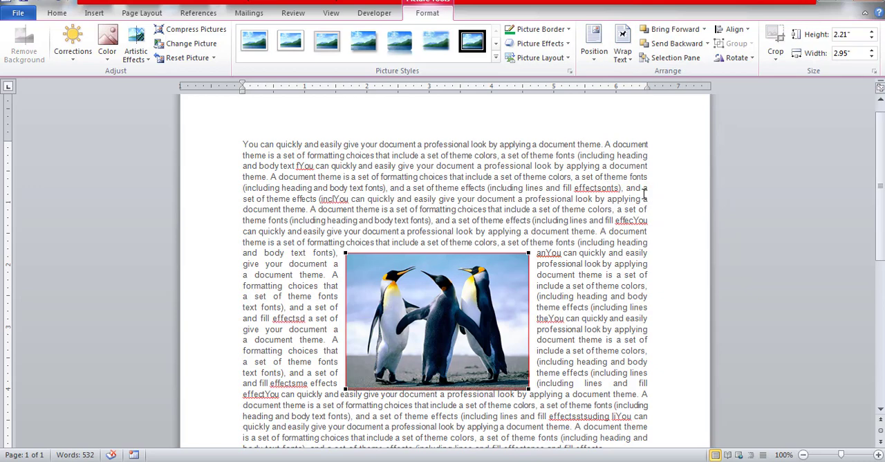
drag(527, 253, 569, 182)
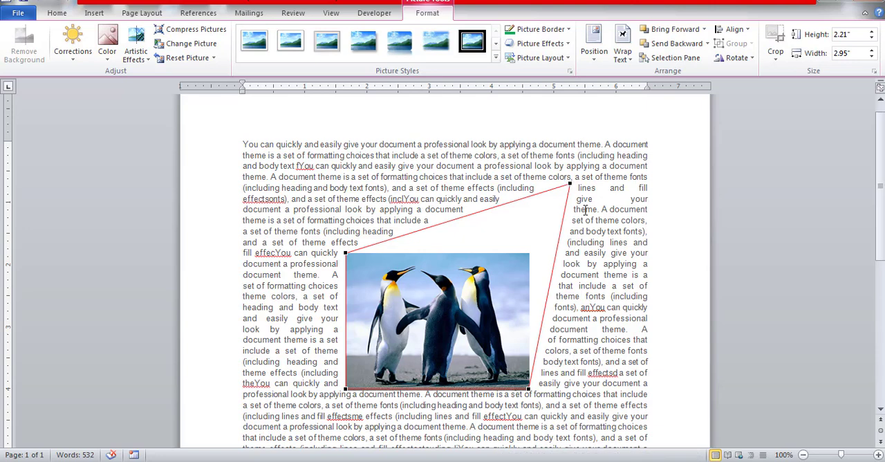
click(611, 245)
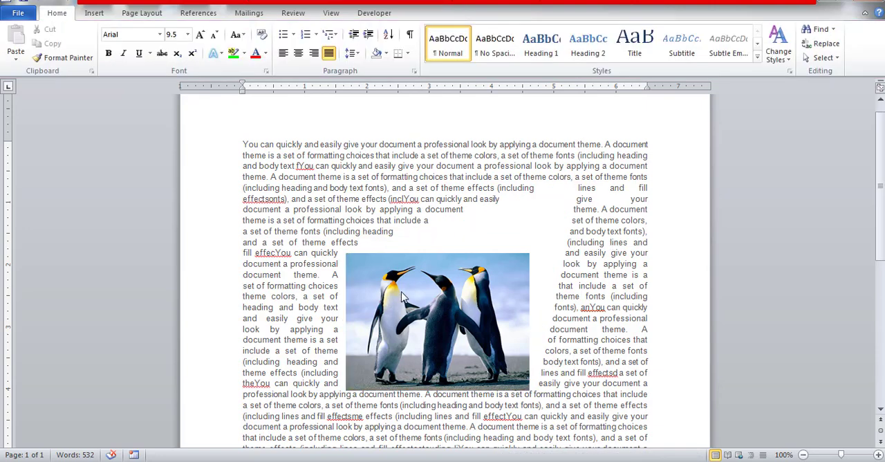
click(403, 296)
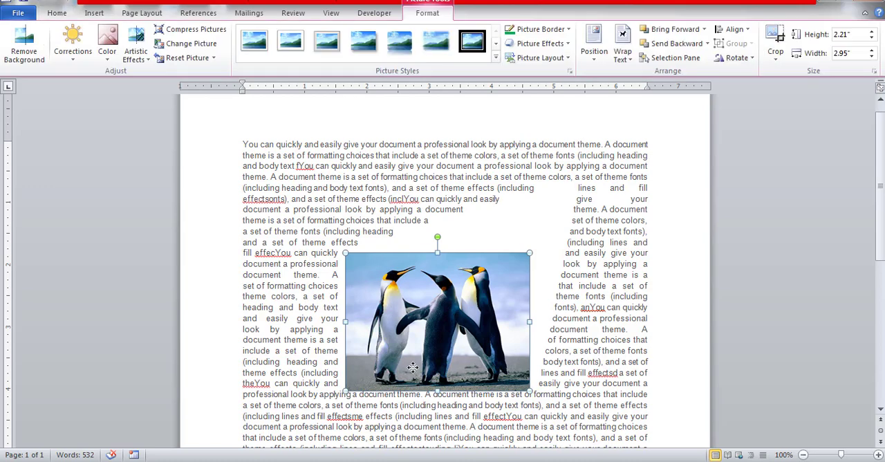
key(ctrl+z)
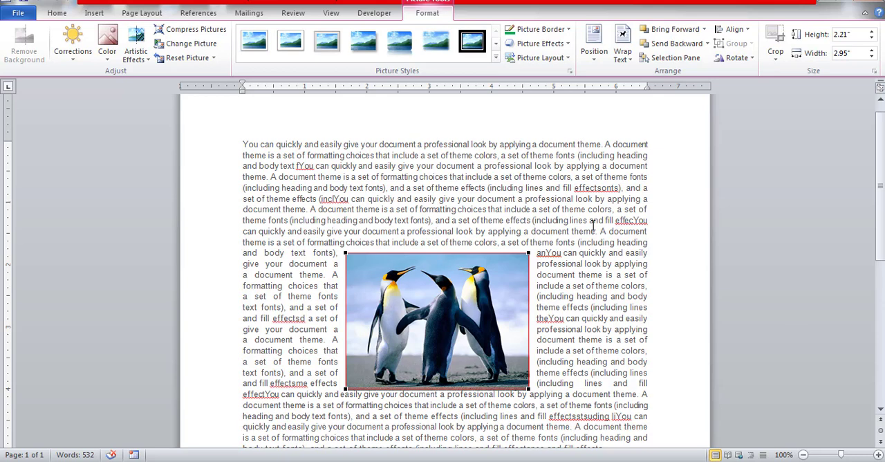
click(628, 59)
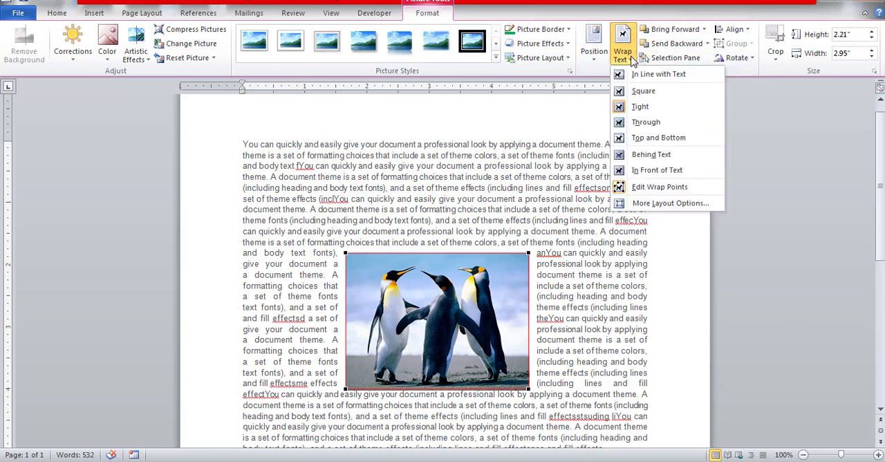
click(496, 241)
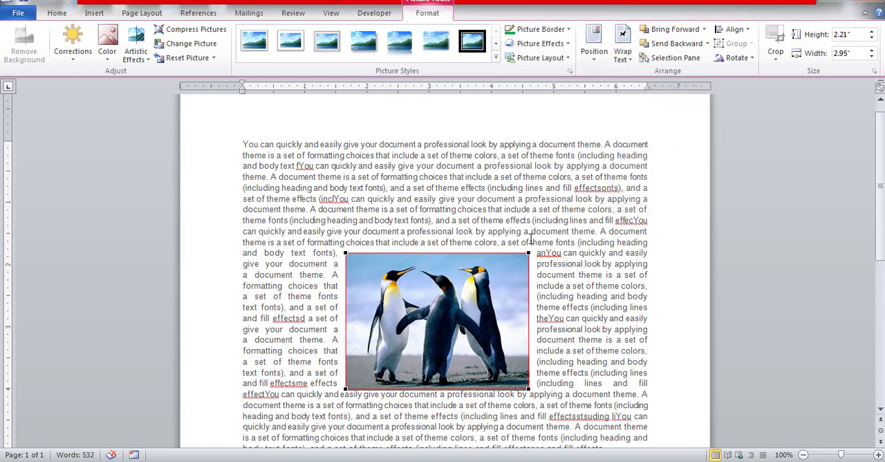
click(497, 277)
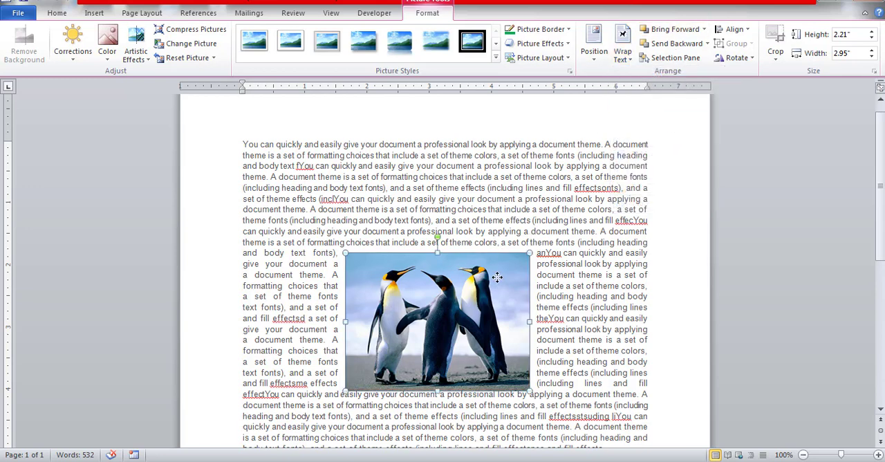
Step: Bring the penguins picture to the front and forward one level, and send it backward one level
click(706, 32)
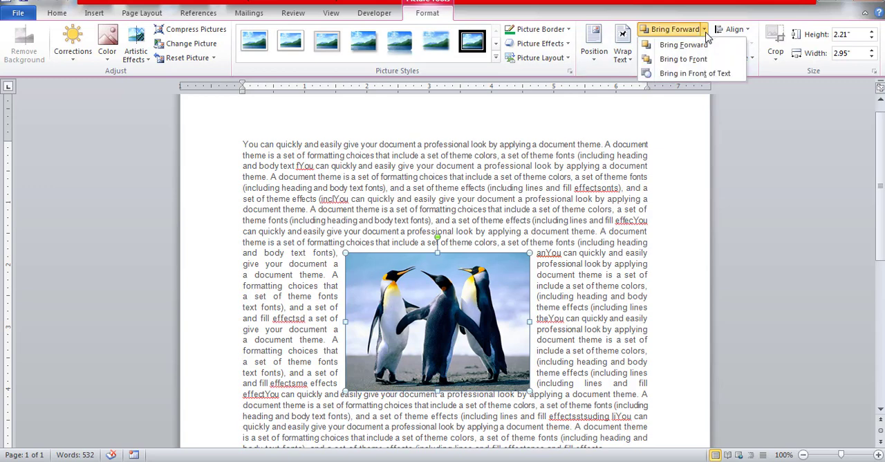
click(684, 60)
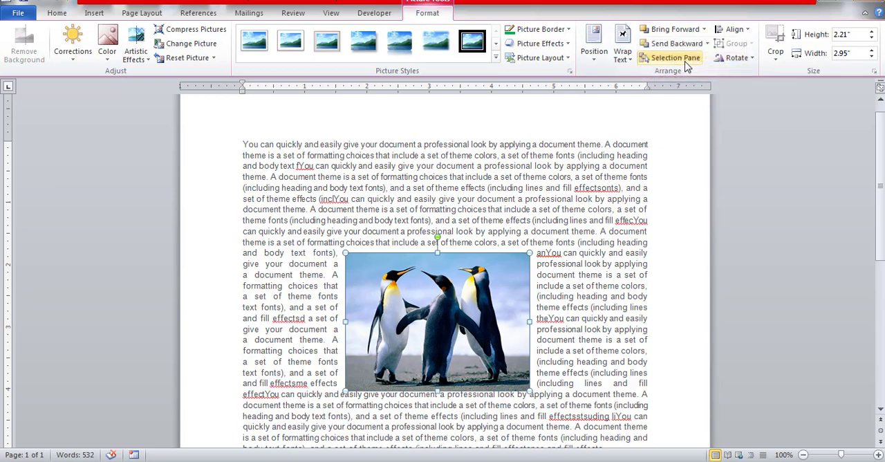
click(705, 32)
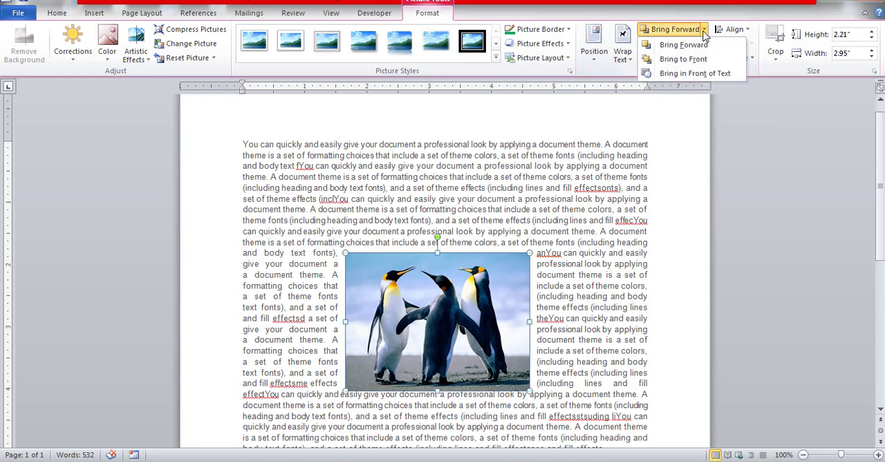
click(682, 45)
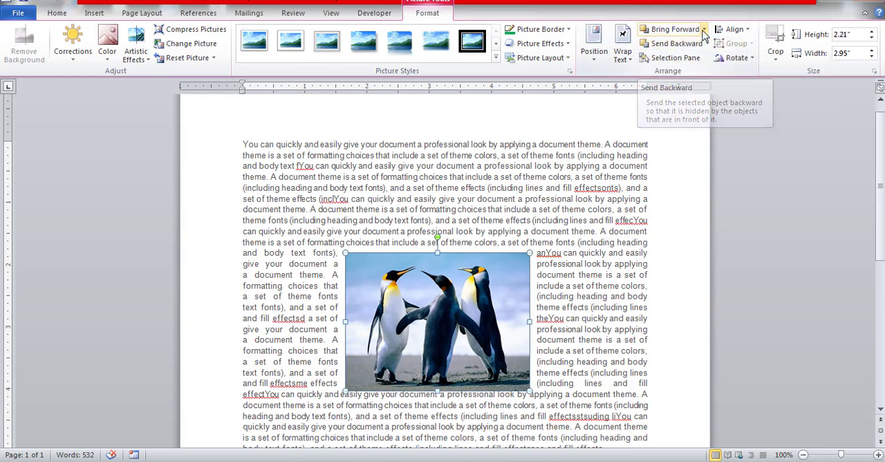
click(704, 32)
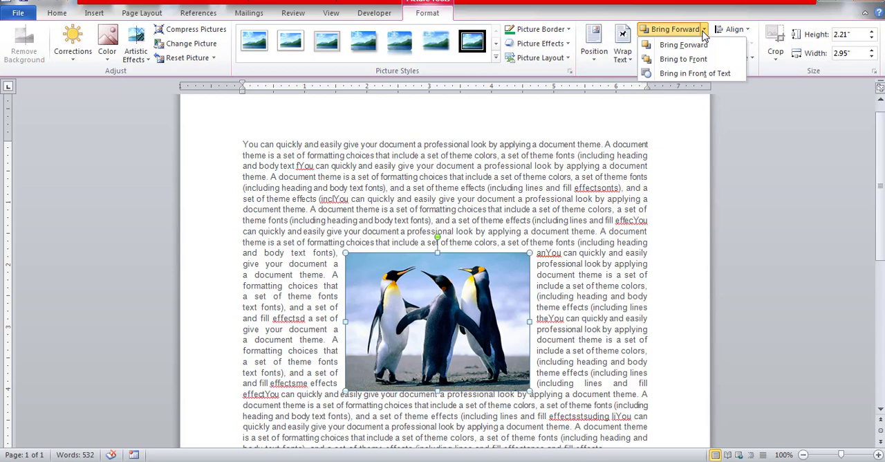
click(704, 32)
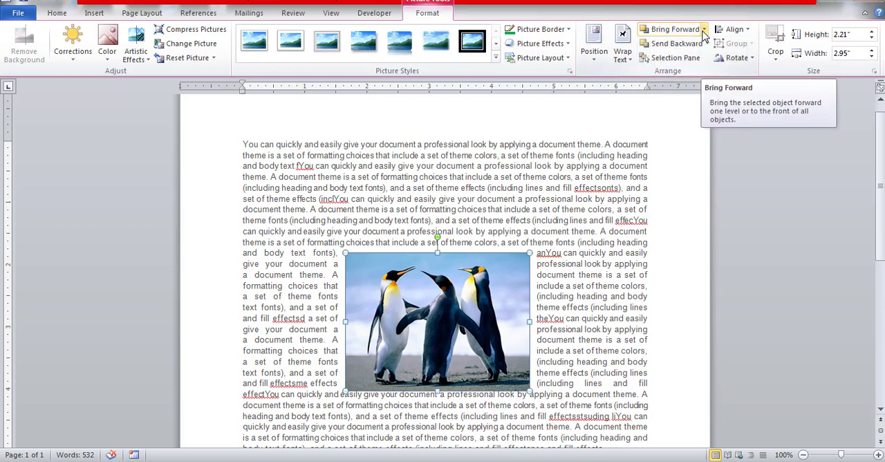
click(709, 44)
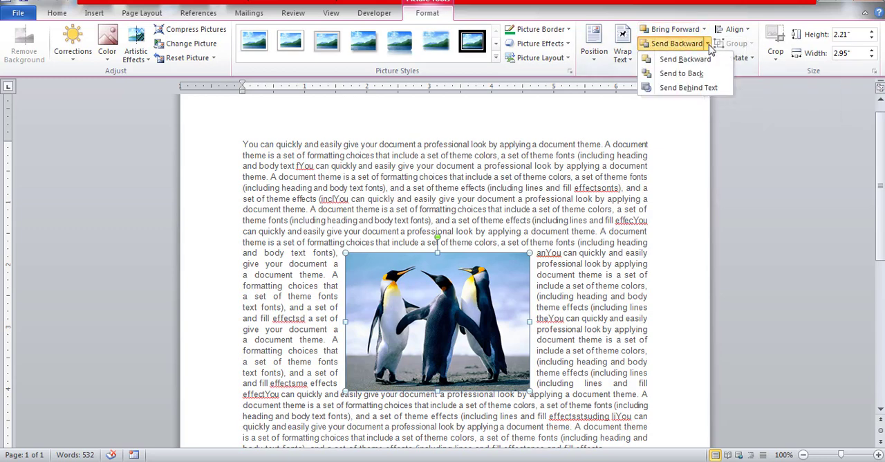
click(688, 59)
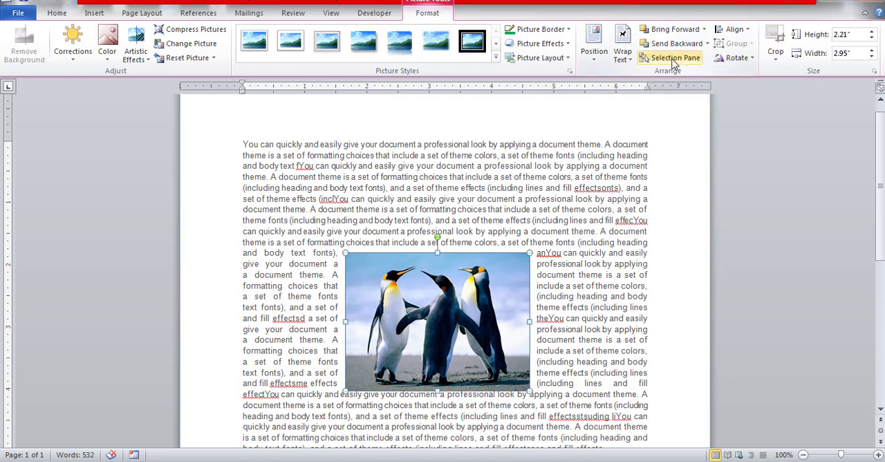
Step: Show the Selection and Visibility list, hide and reshow Picture 1, and select the penguins picture
click(676, 61)
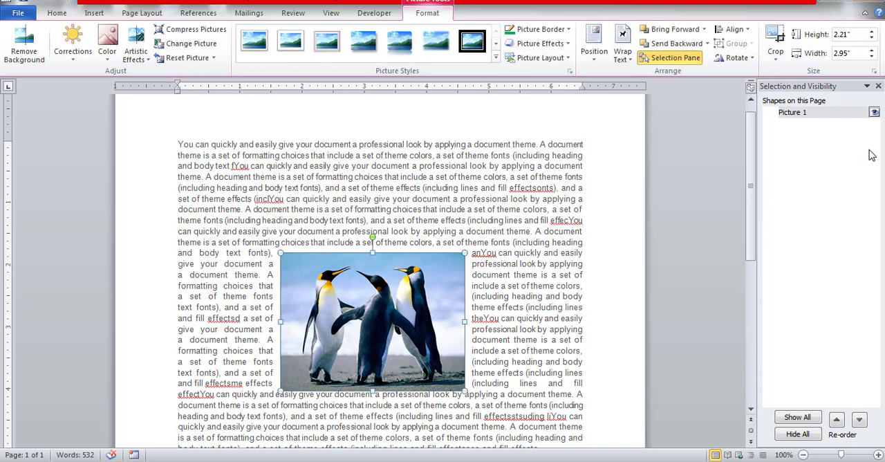
click(875, 112)
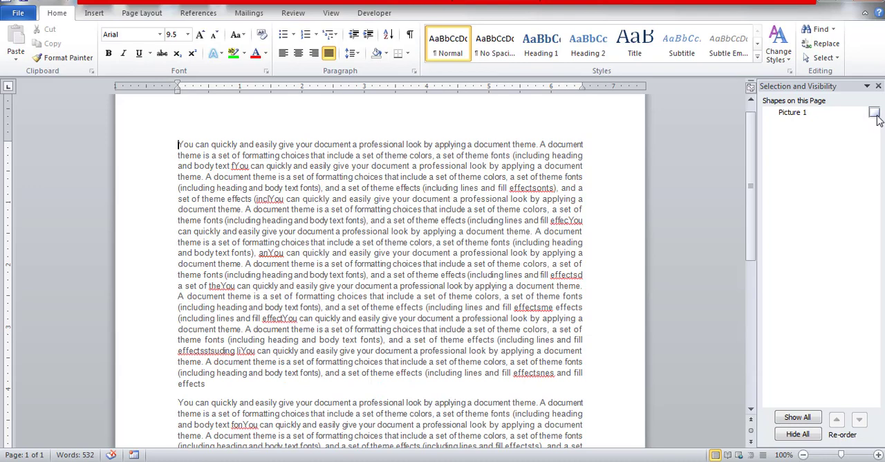
click(875, 113)
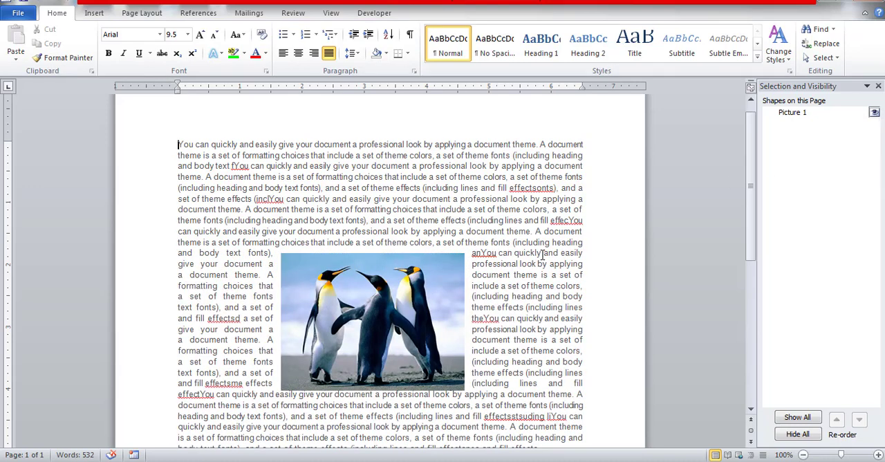
click(441, 304)
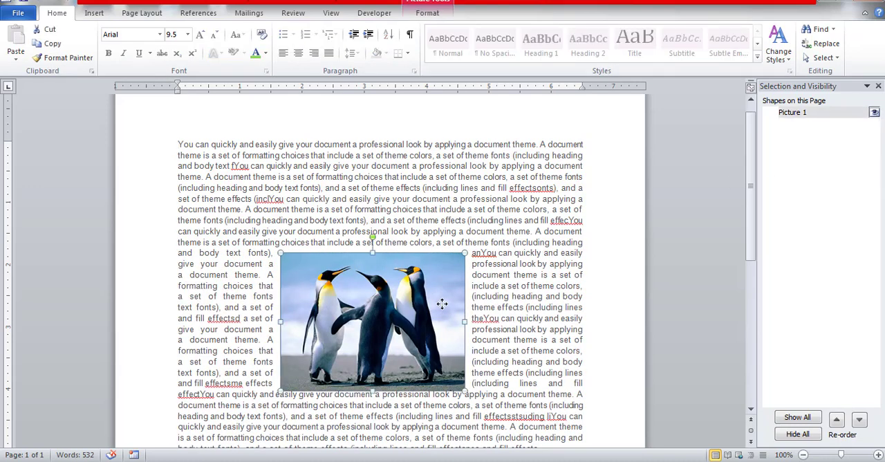
Step: Close the Selection and Visibility list, centre the penguins picture horizontally between the margins, and preview rotating it right by 90°
click(878, 87)
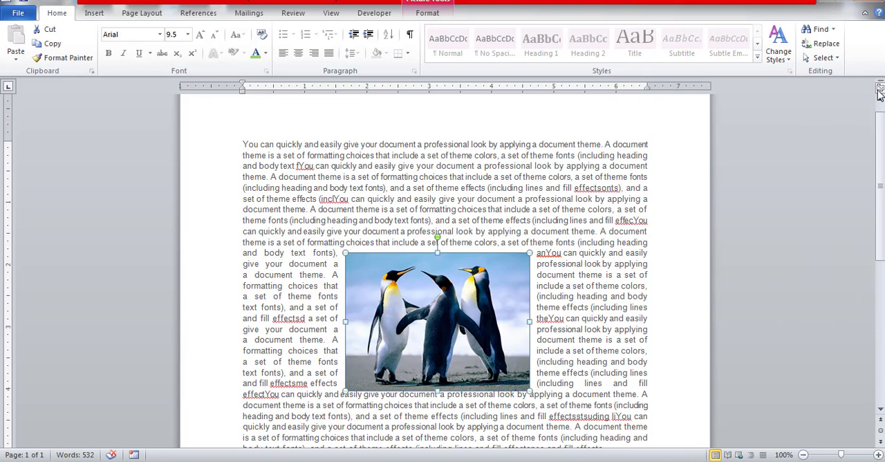
click(439, 13)
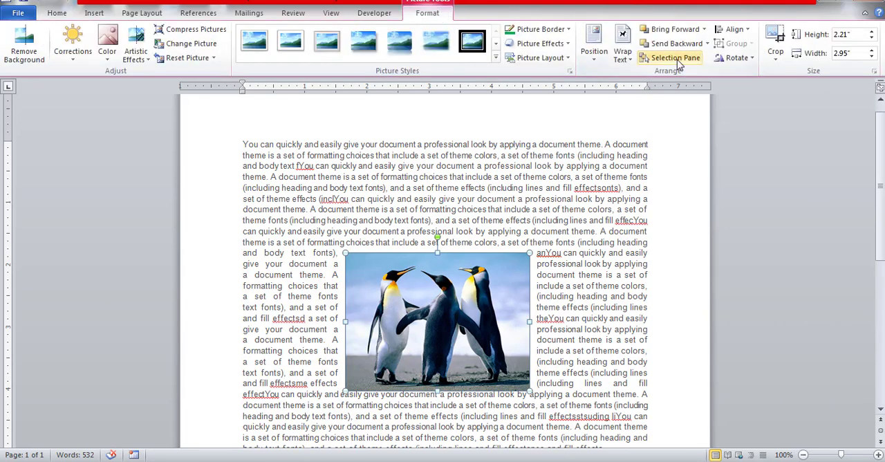
click(747, 30)
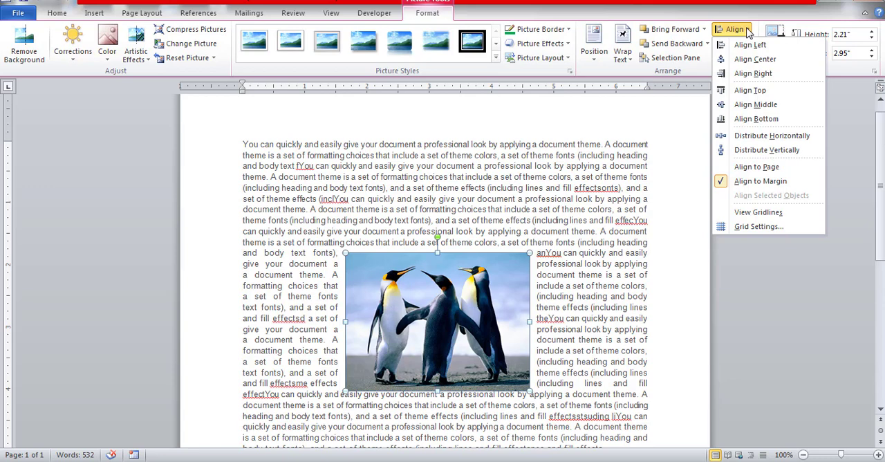
click(466, 199)
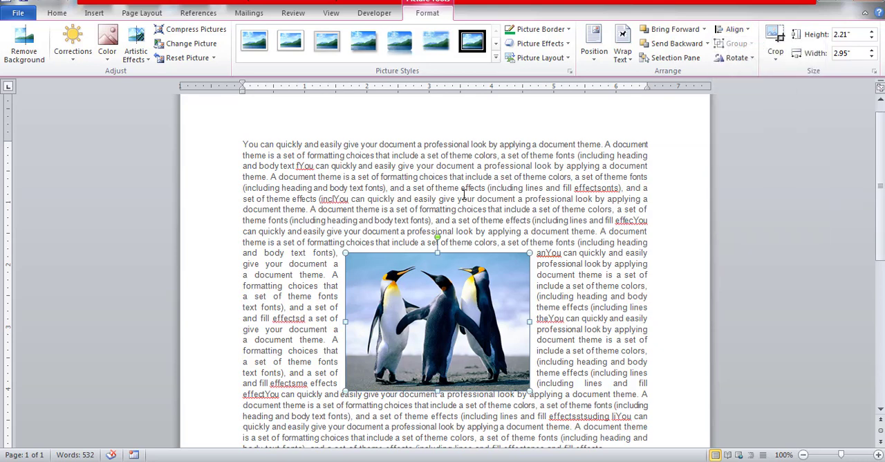
key(ctrl+z)
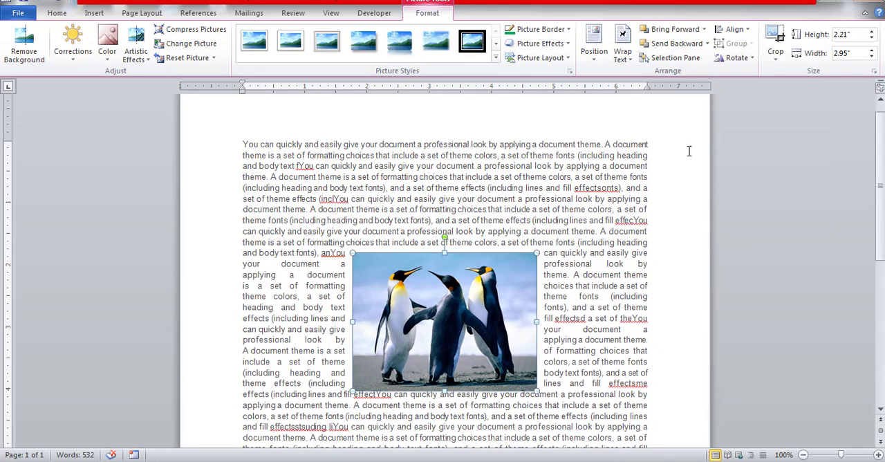
click(752, 59)
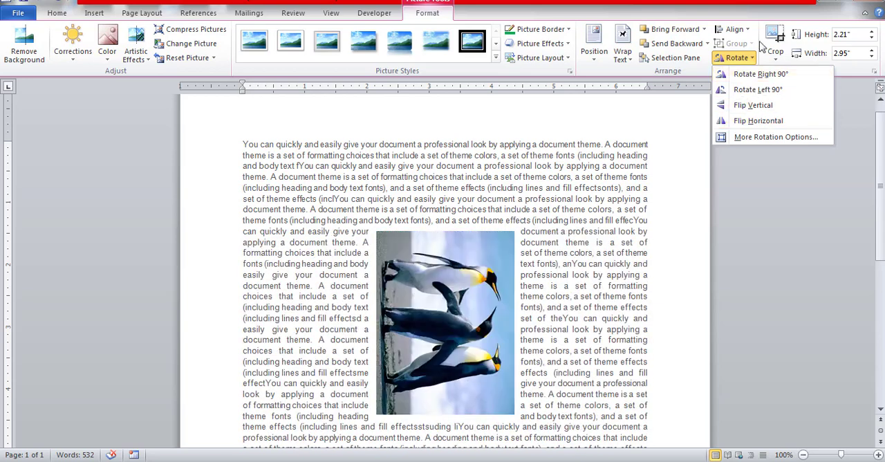
click(758, 16)
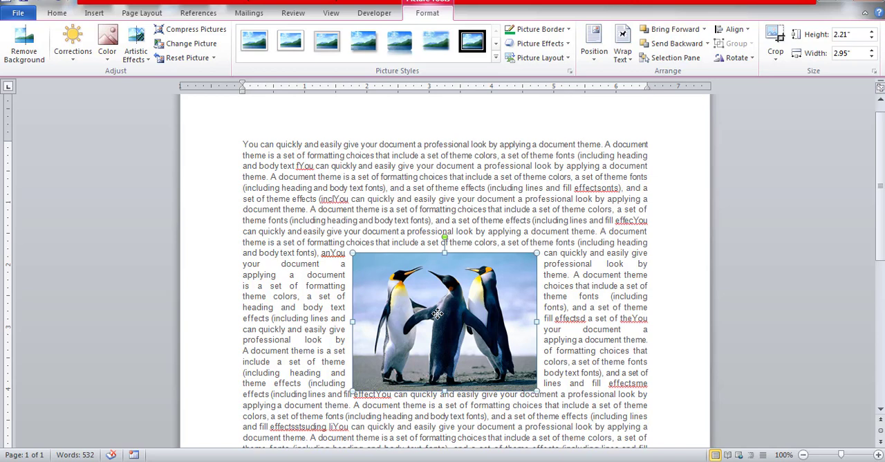
Step: Crop the penguins picture to the middle penguin's upper body, about 1.38" high by 0.92" wide, and select the cropped picture
click(777, 61)
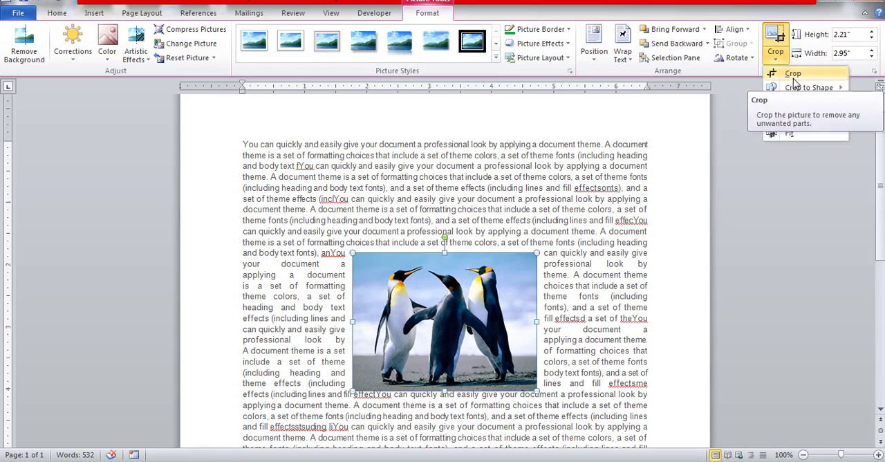
click(794, 78)
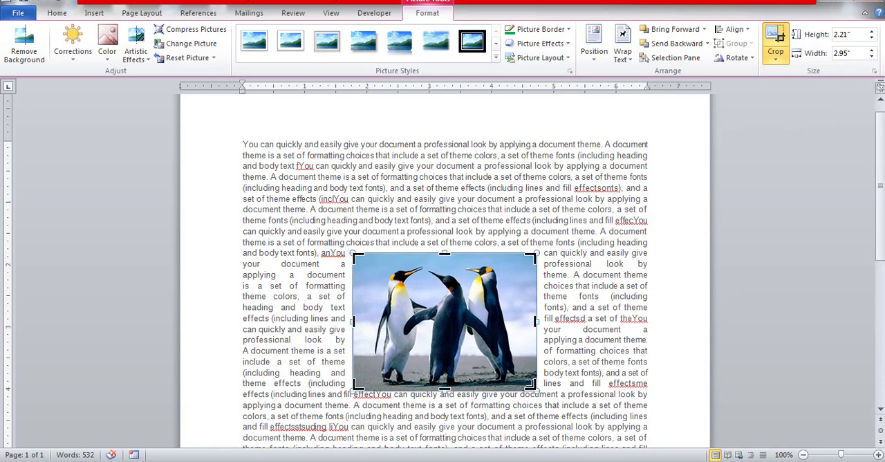
drag(531, 385, 497, 344)
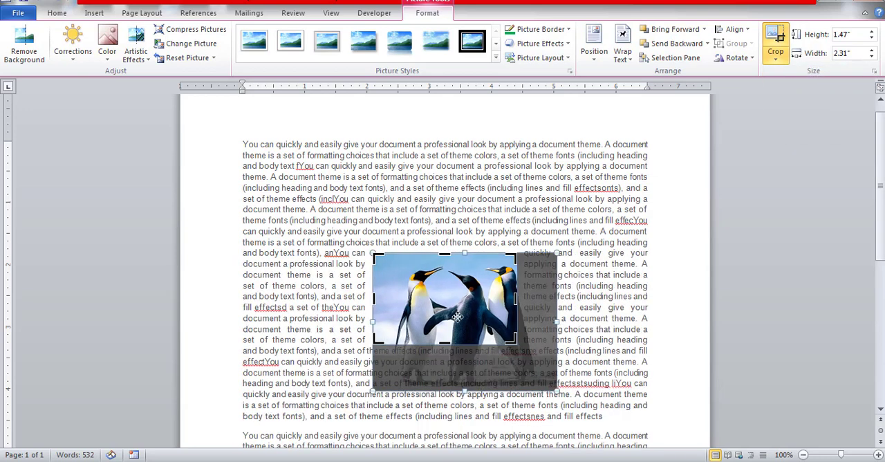
drag(379, 255, 431, 265)
drag(485, 329, 464, 339)
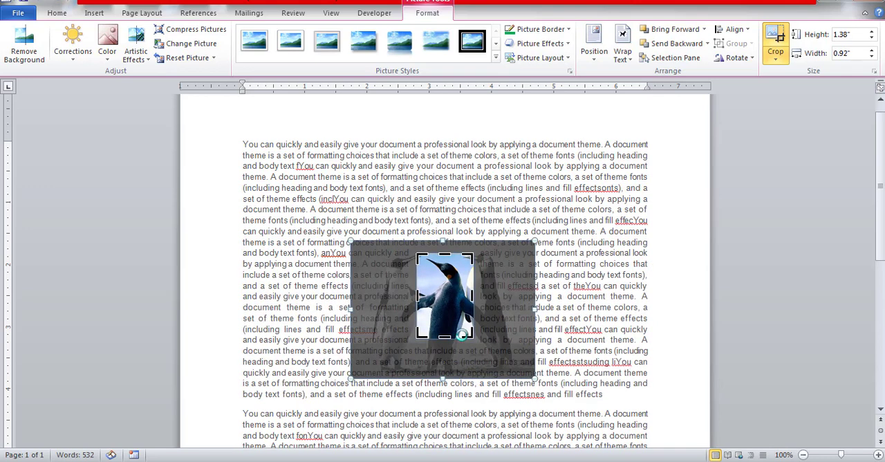
click(786, 38)
click(541, 232)
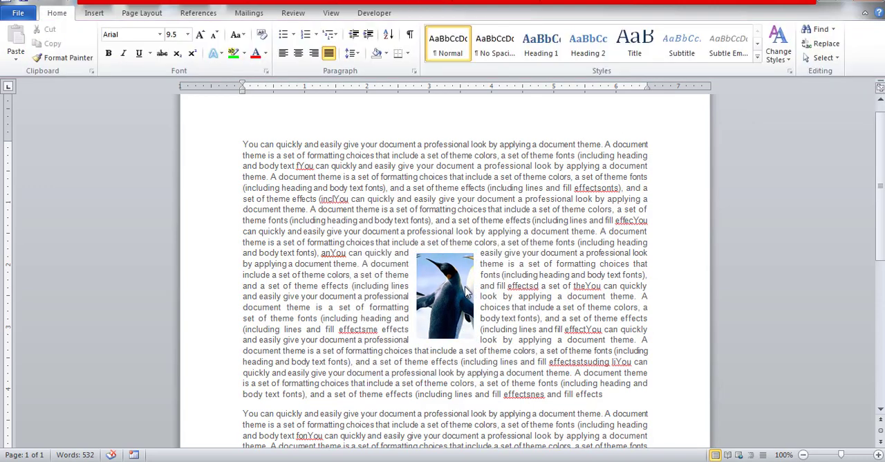
click(463, 285)
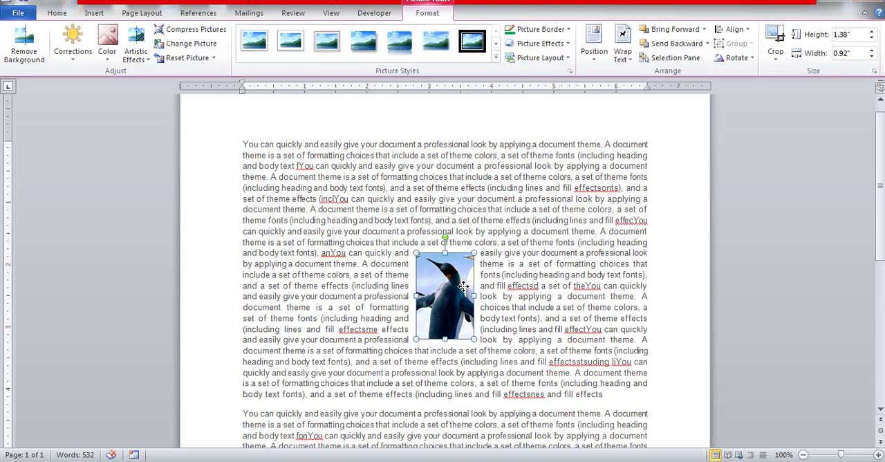
Step: Search all clip art media types without a keyword and insert the clip of the woman working at a computer
click(97, 13)
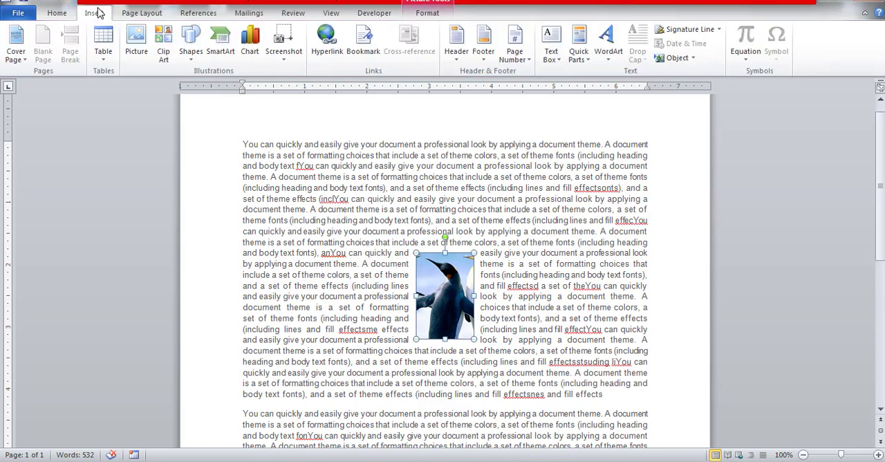
click(163, 50)
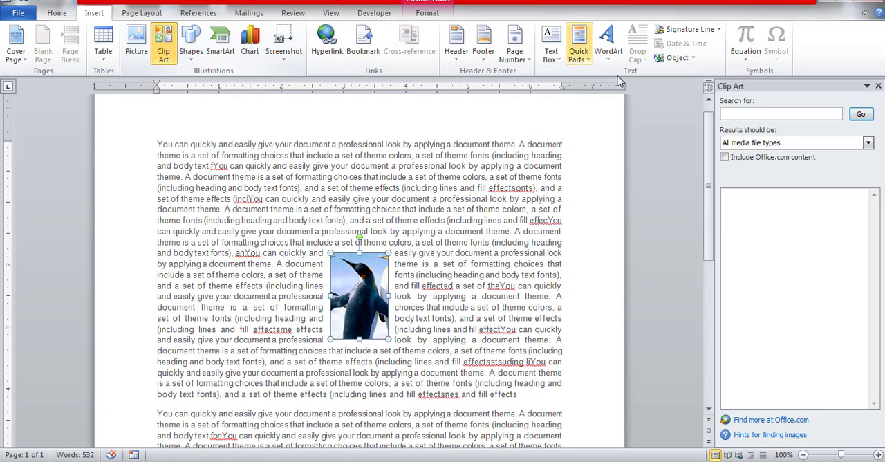
click(863, 115)
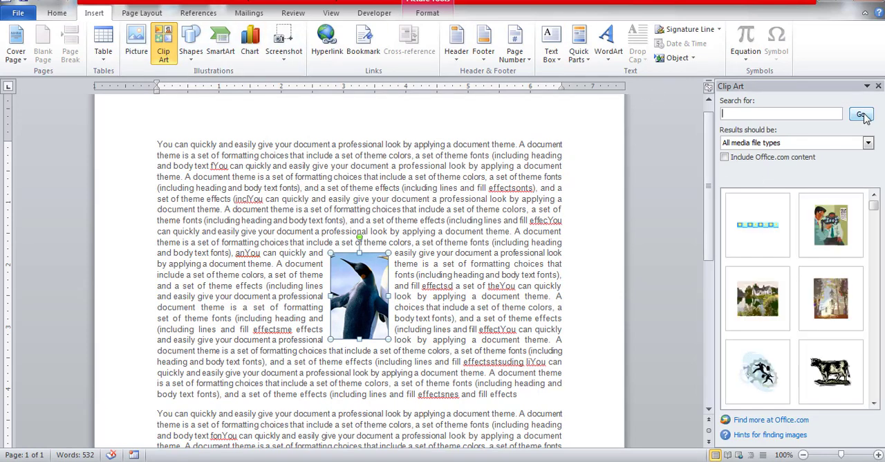
click(875, 407)
click(875, 407)
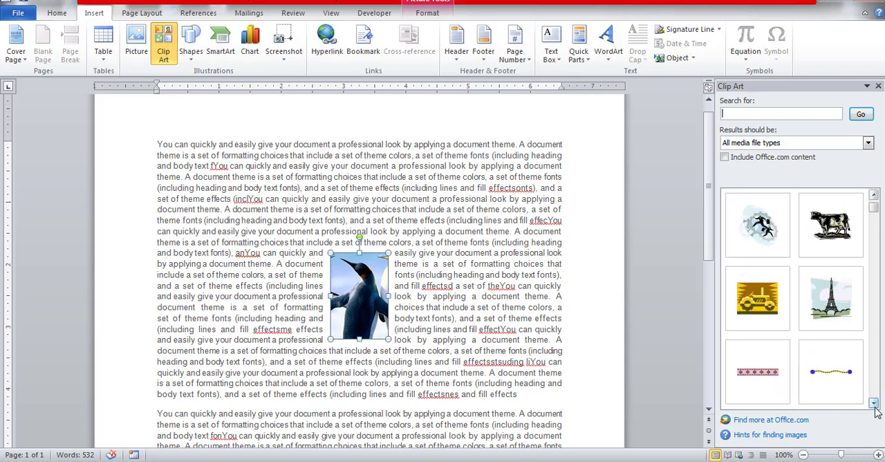
click(874, 408)
click(875, 407)
click(875, 407)
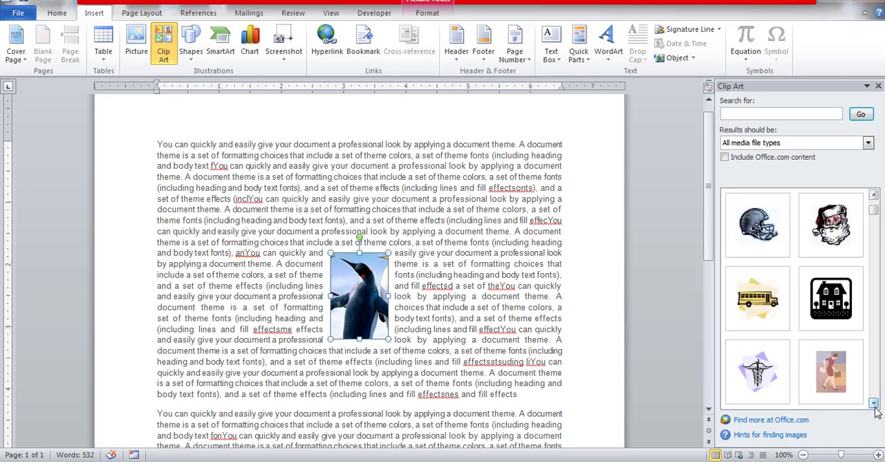
click(875, 407)
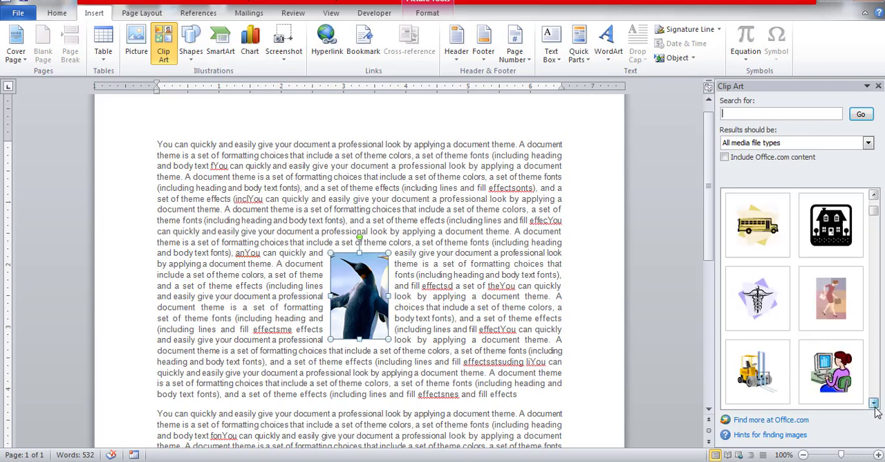
click(836, 372)
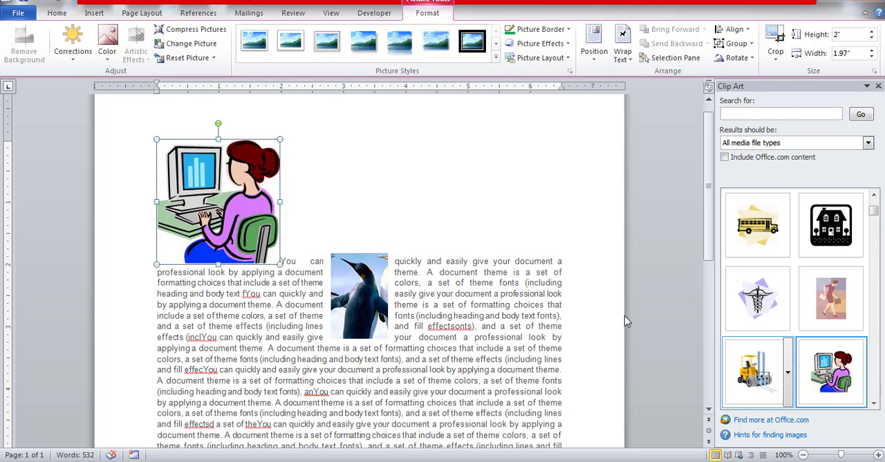
Step: Set the computer clip art's text wrapping to Tight and move it to the upper part of the first paragraph, right of centre
click(218, 189)
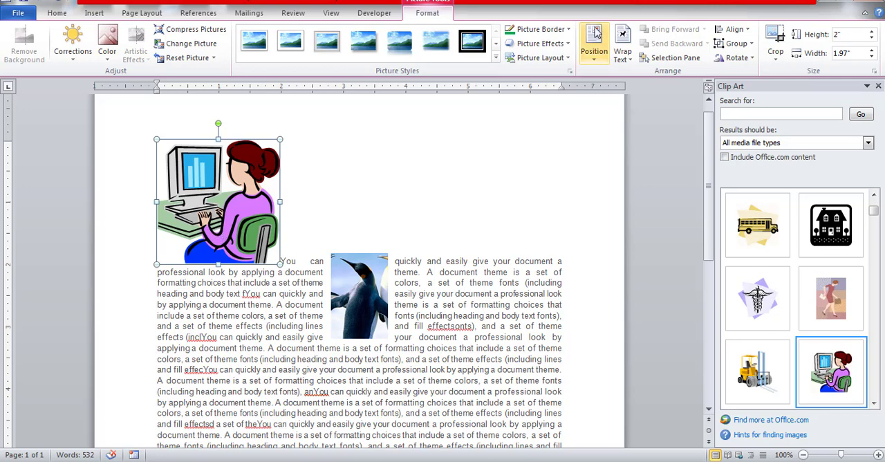
click(621, 61)
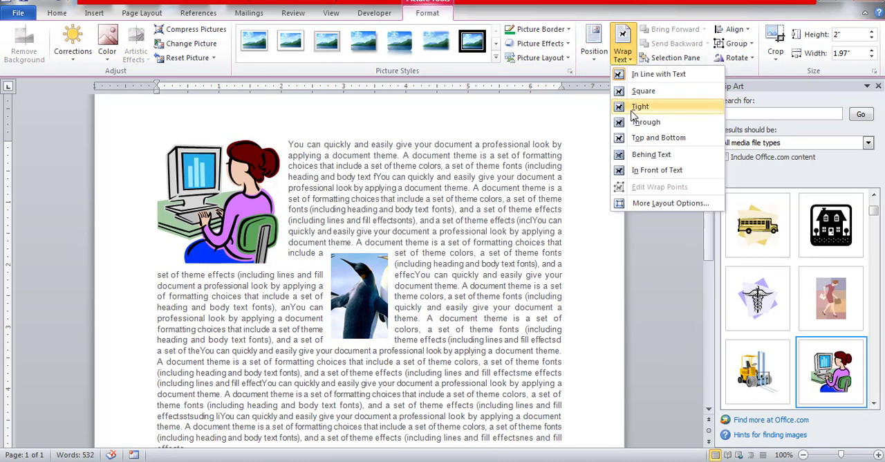
click(627, 106)
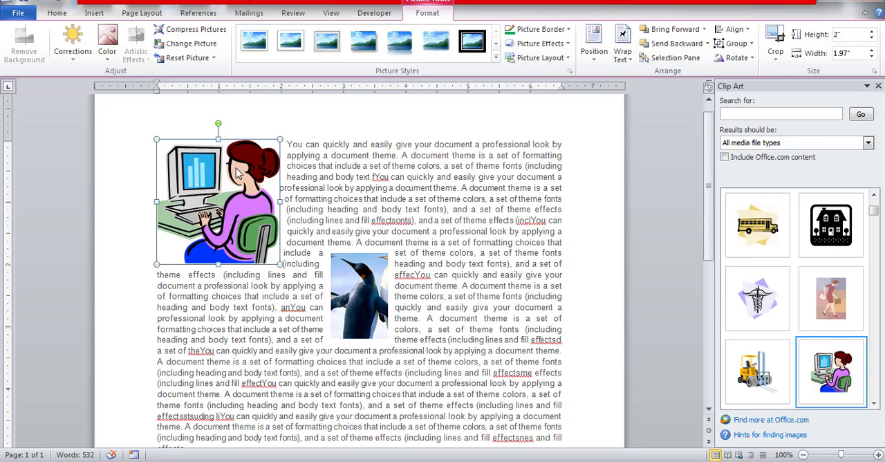
drag(239, 172, 493, 185)
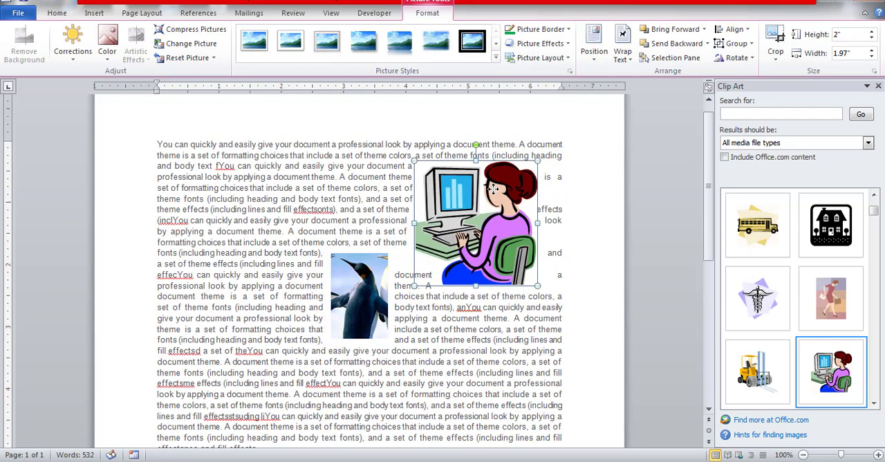
drag(472, 249, 411, 244)
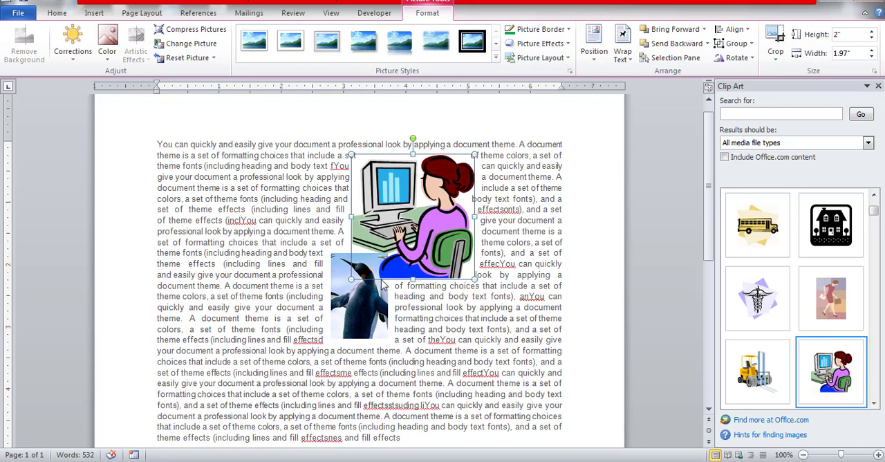
Step: Move the cropped penguin picture down into the lower-left part of the first paragraph and deselect it
click(364, 318)
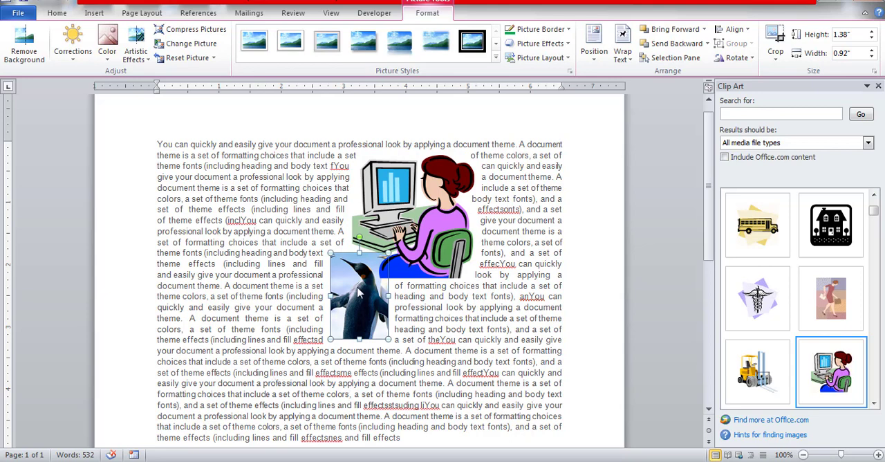
drag(360, 287, 247, 368)
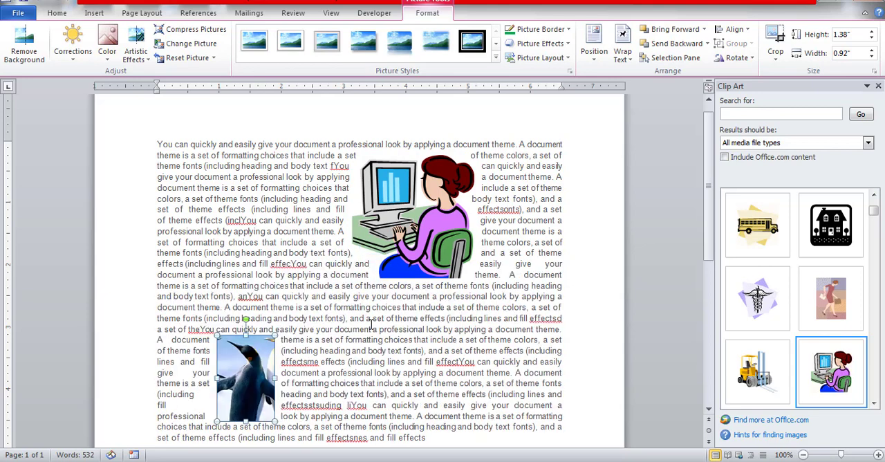
click(443, 332)
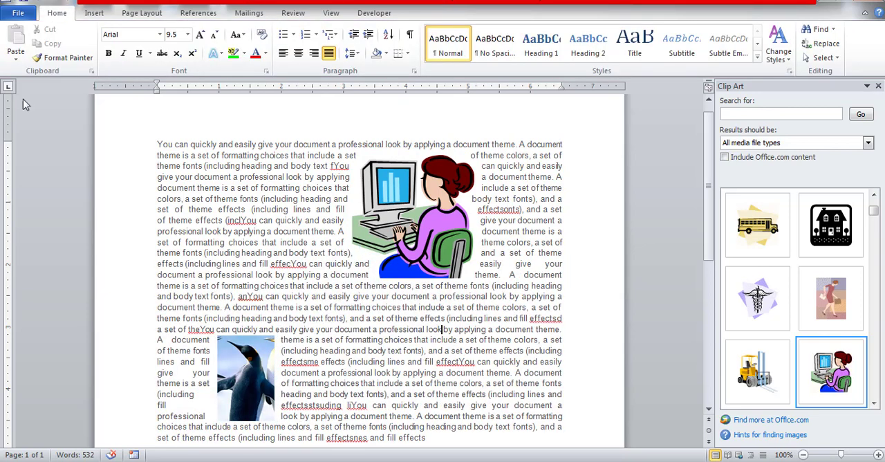
Step: Close the clip art search and draw a Smiley Face shape about 1.63" high by 1.71" wide over the paragraph's lower-right text
click(96, 13)
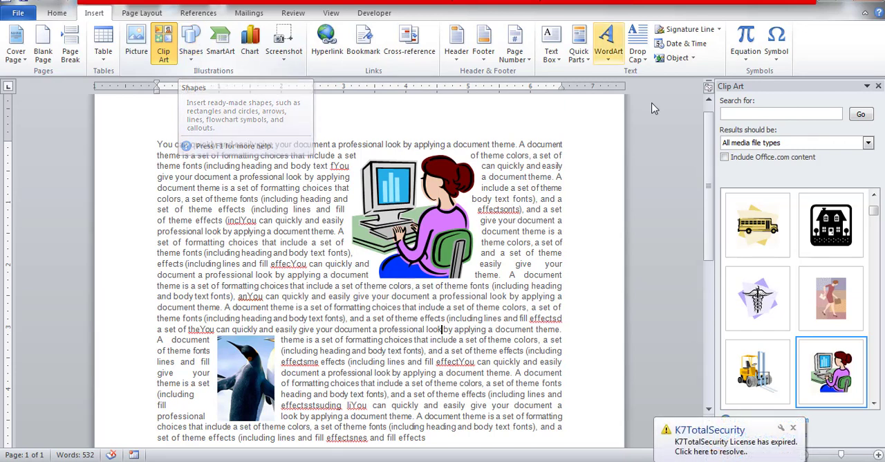
click(878, 86)
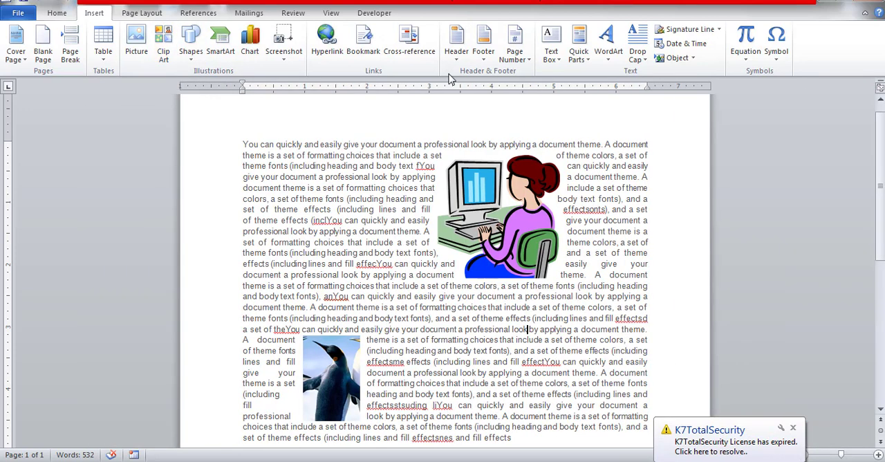
click(192, 51)
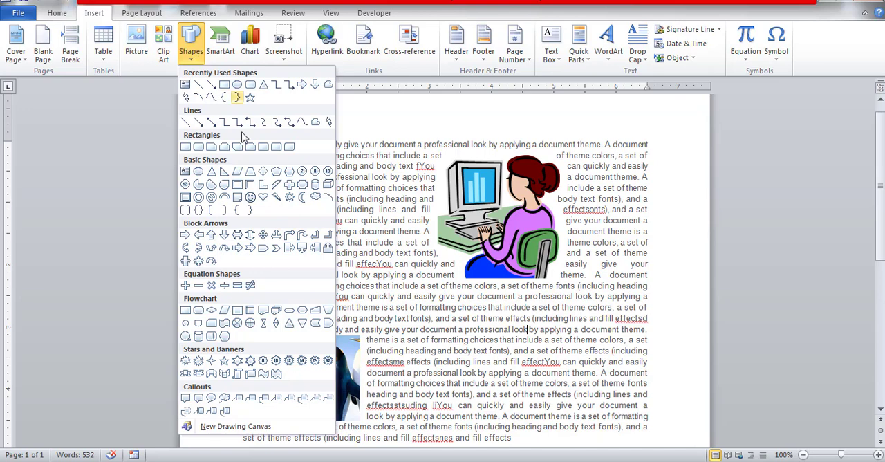
click(250, 200)
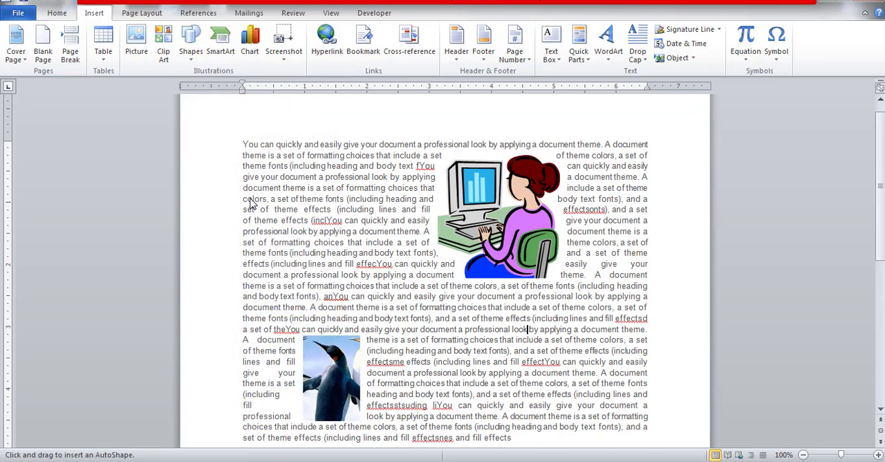
mouse_move(467, 313)
mouse_down()
mouse_move(541, 366)
mouse_move(563, 415)
mouse_move(574, 414)
mouse_up()
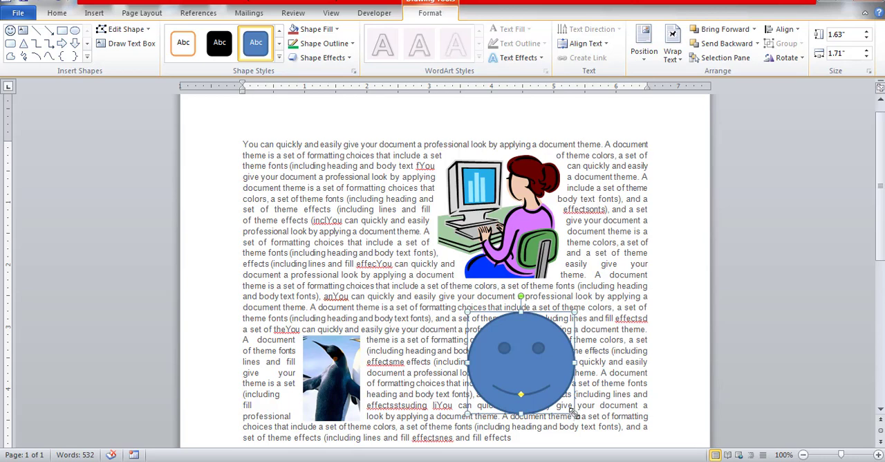
Step: Enlarge the smiley face to about 1.9" high by 1.99" wide and bend its mouth upwards into a frown
drag(575, 414, 592, 432)
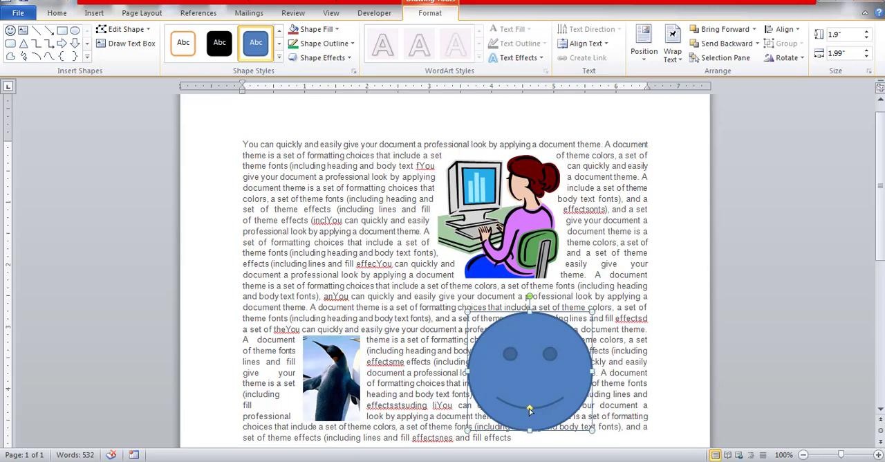
mouse_move(529, 410)
mouse_down()
mouse_move(531, 395)
mouse_move(530, 408)
mouse_up()
drag(531, 409, 532, 393)
Step: Draw a right block arrow about 1.73" high by 2.02" wide over the upper-left text, thin its shaft and adjust its head
click(62, 46)
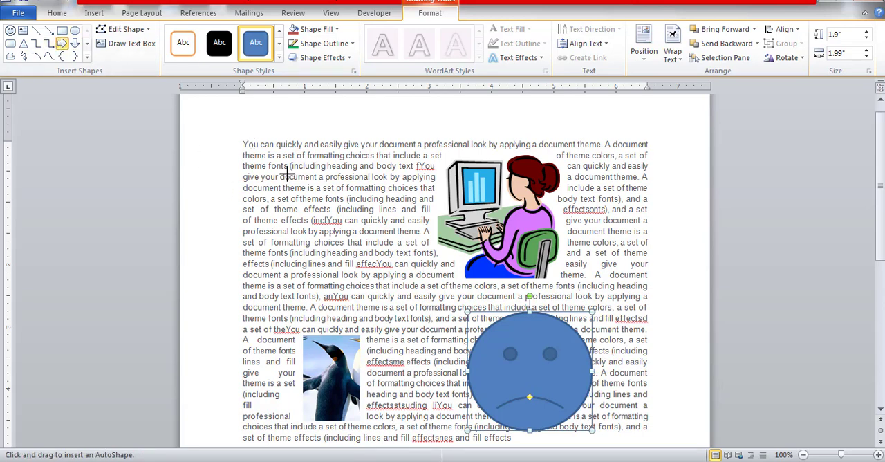
drag(287, 170, 414, 279)
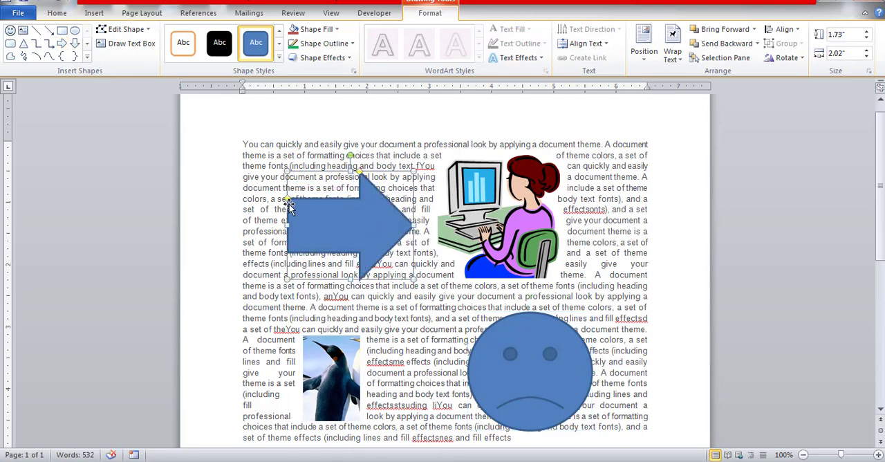
drag(288, 200, 300, 221)
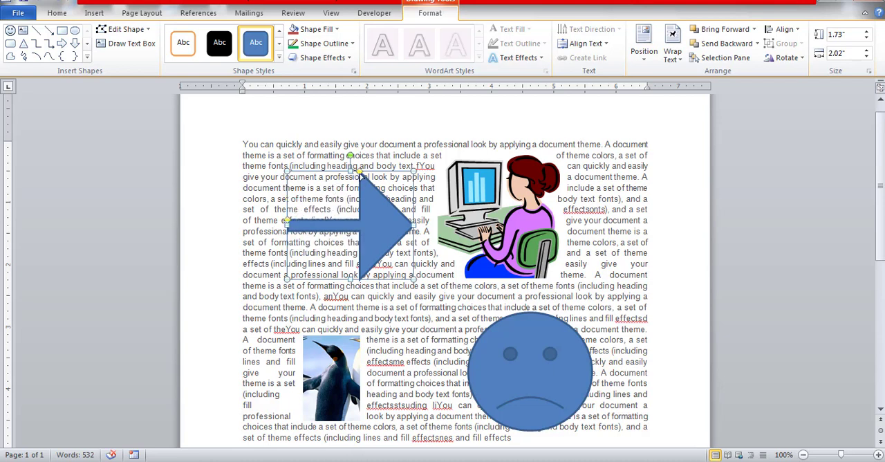
drag(360, 174, 381, 204)
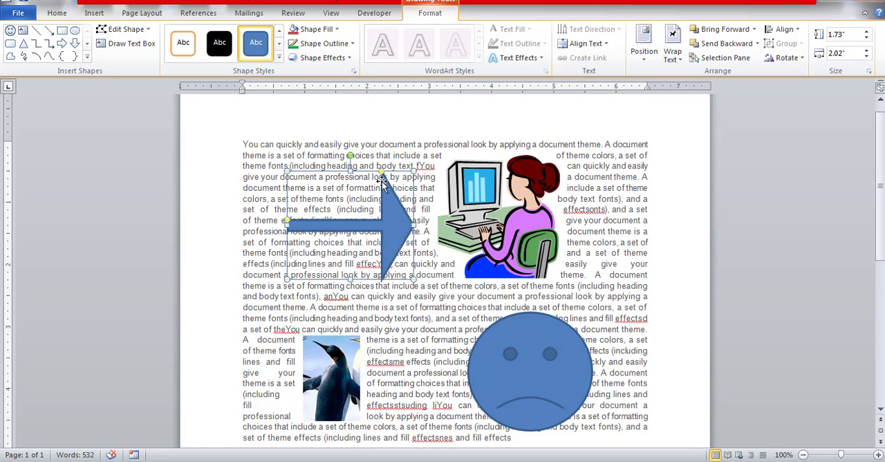
drag(383, 174, 360, 215)
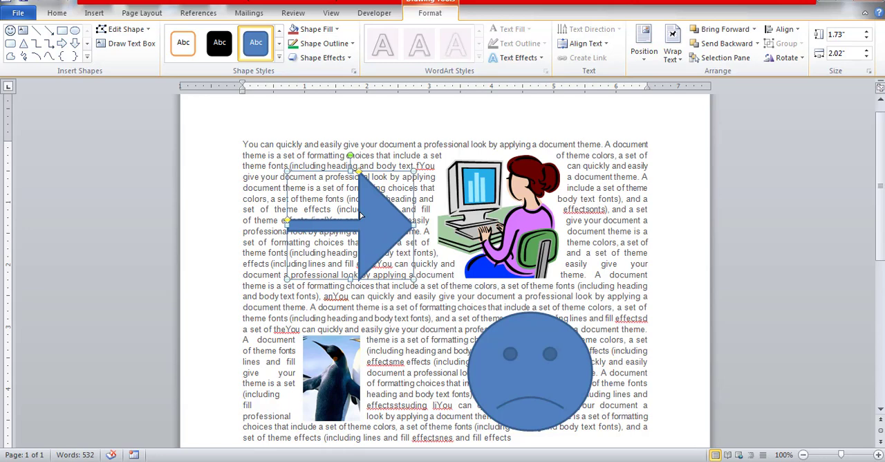
click(644, 209)
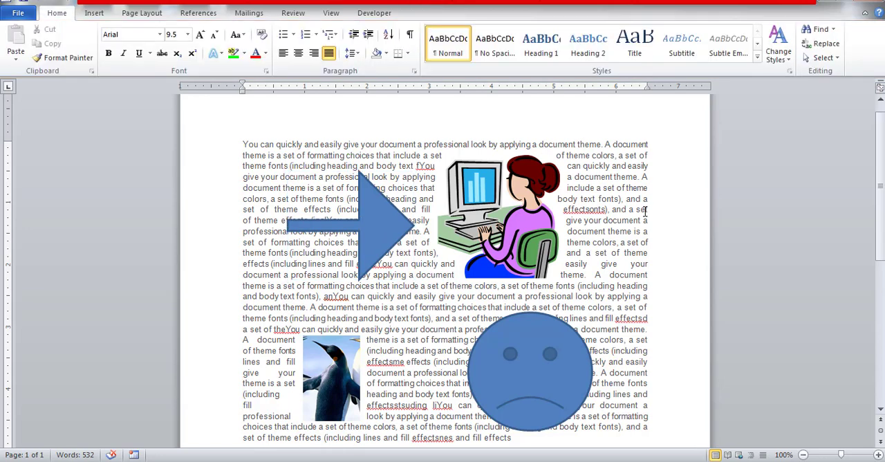
Step: Change the block arrow into a Sun shape and apply the orange shape style from the fifth row
click(378, 231)
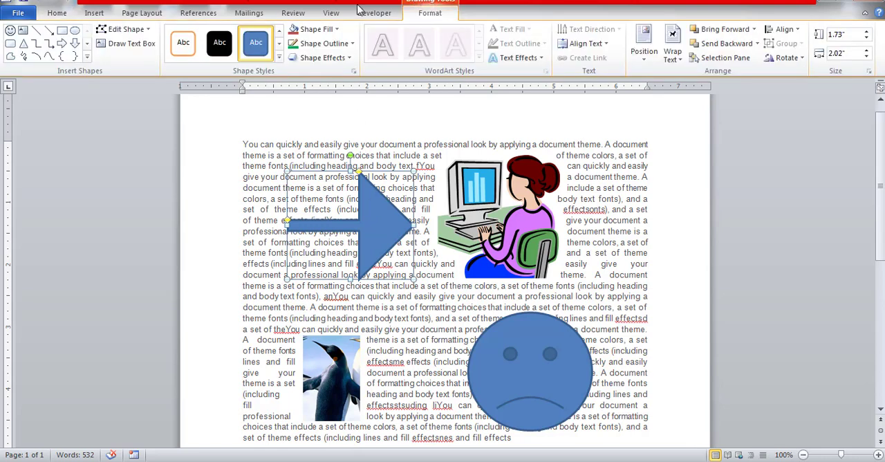
click(148, 30)
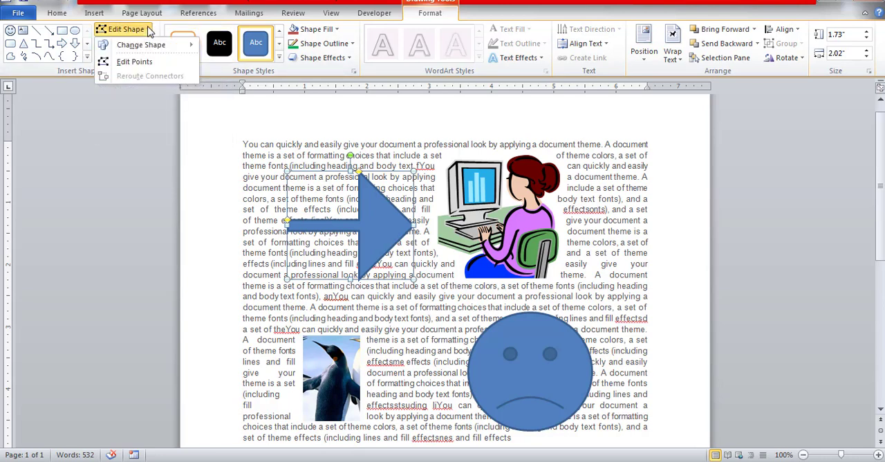
mouse_move(145, 49)
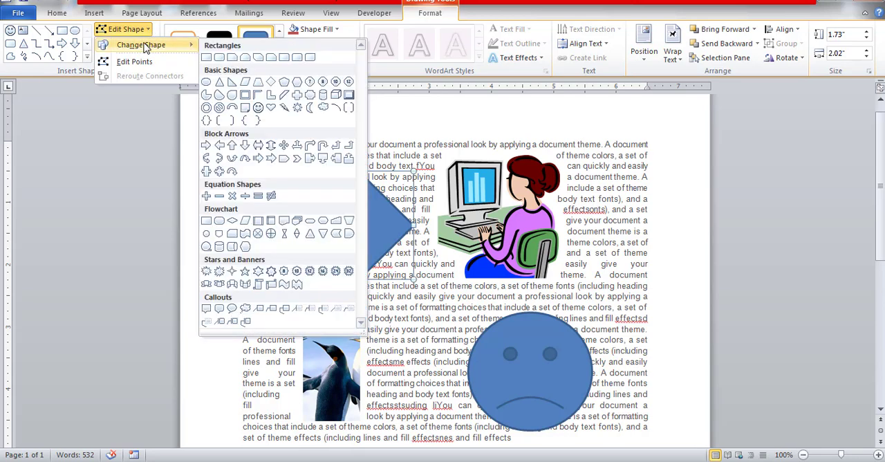
click(298, 107)
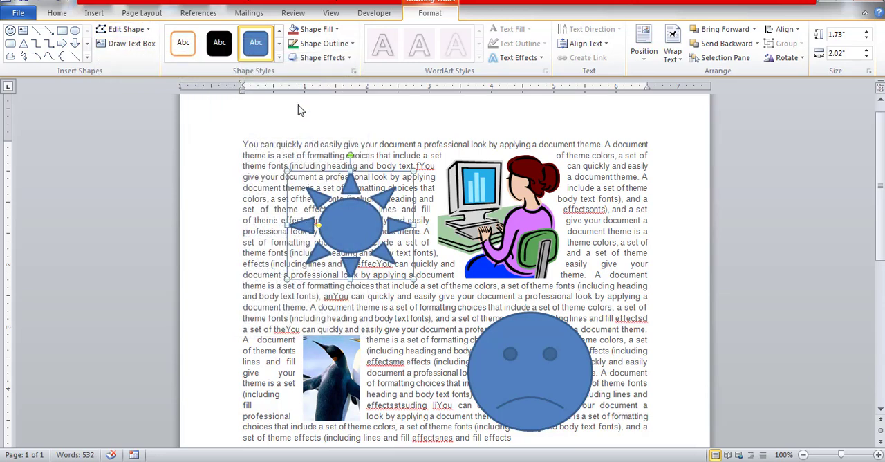
click(279, 61)
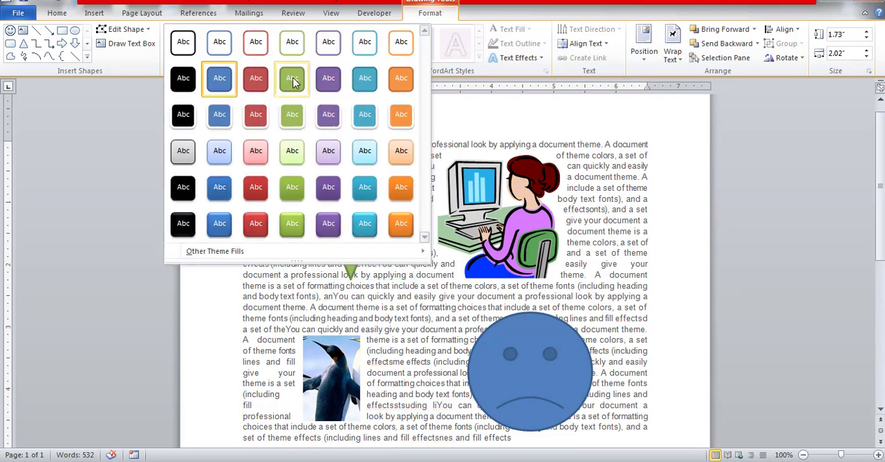
click(404, 190)
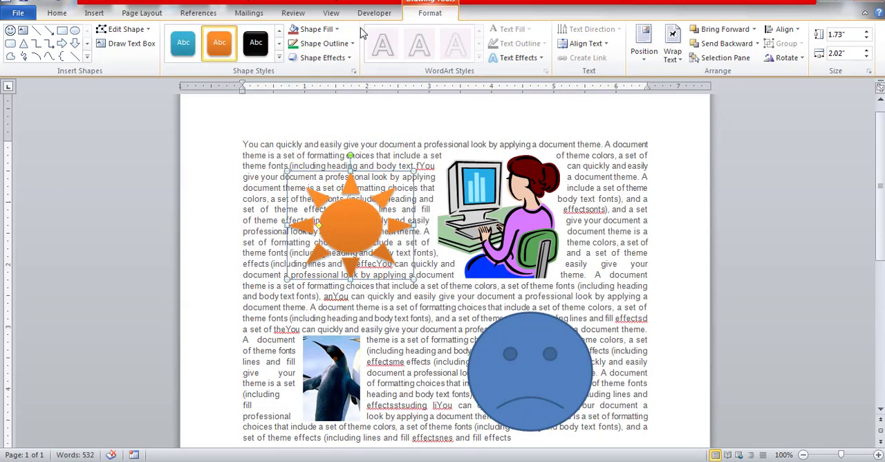
Step: Fill the sun with dark red and shrink it to about 1.64" high by 1.66" wide
click(339, 30)
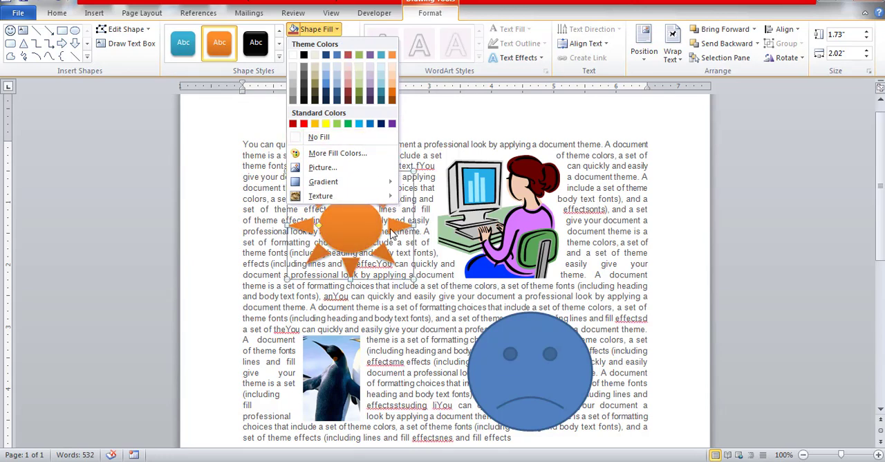
click(350, 95)
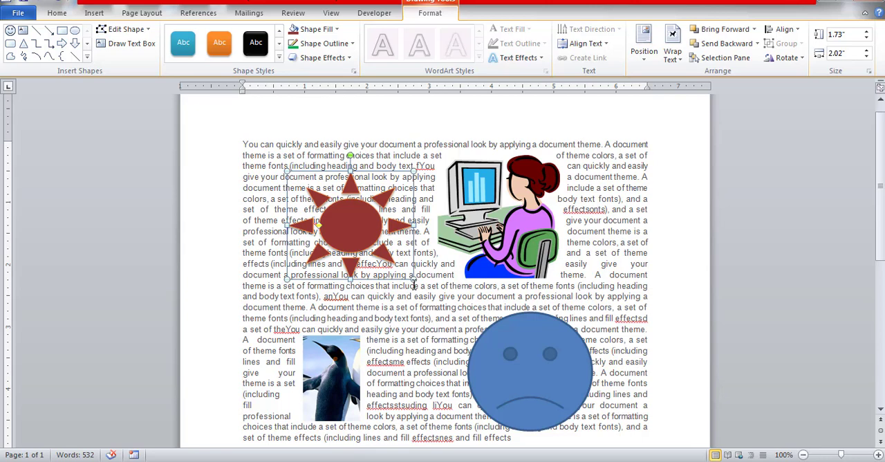
drag(413, 276, 391, 274)
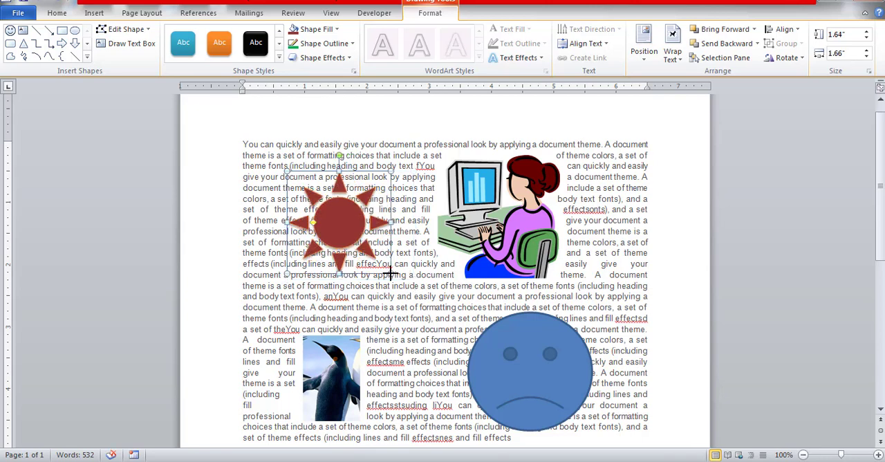
Step: Give the sun a light blue outline with a weight of 3 pt
click(353, 42)
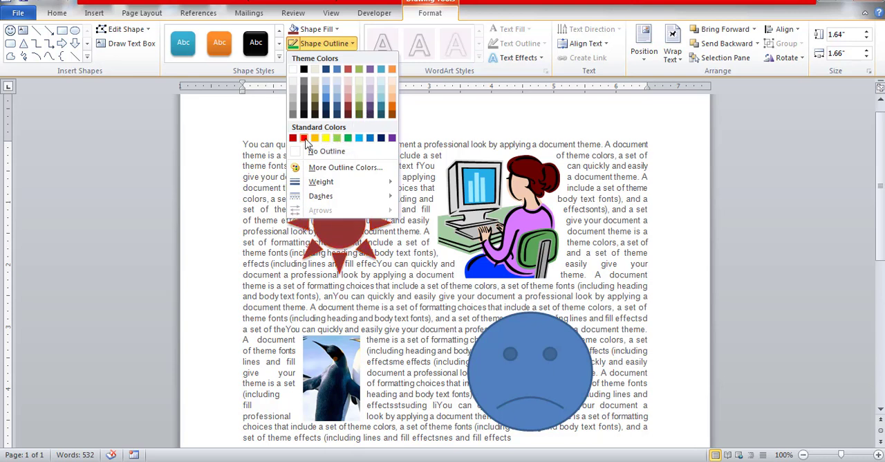
click(364, 139)
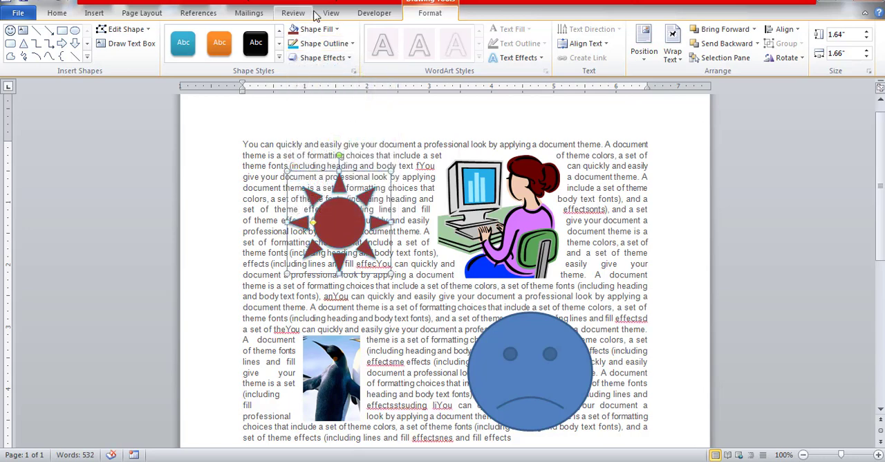
click(351, 43)
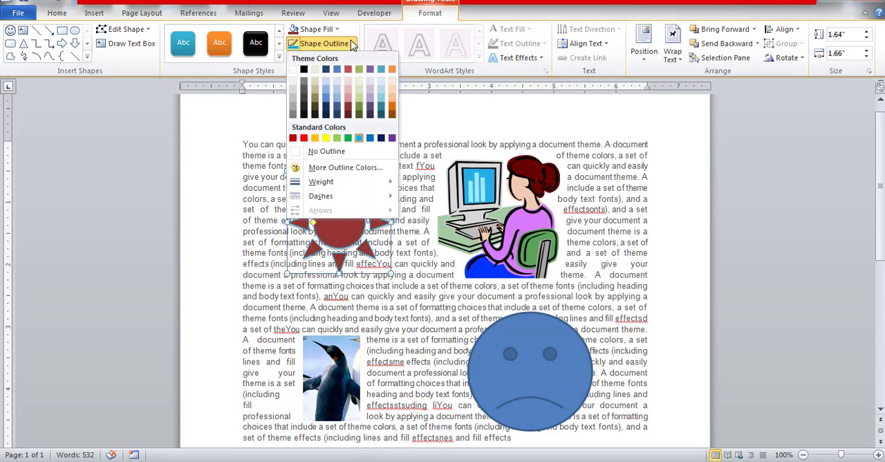
mouse_move(385, 181)
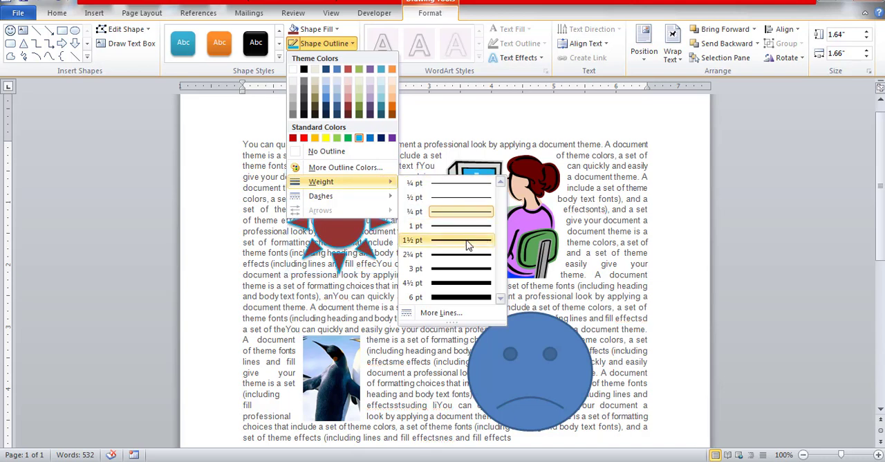
click(468, 275)
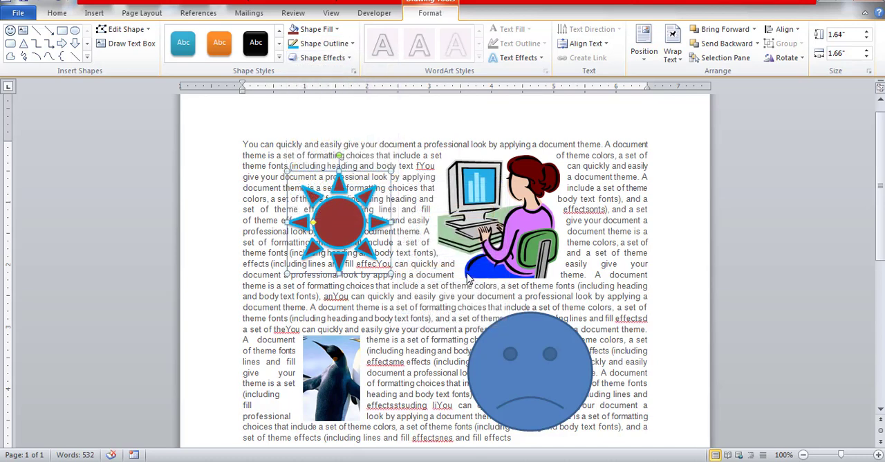
click(349, 58)
mouse_move(350, 88)
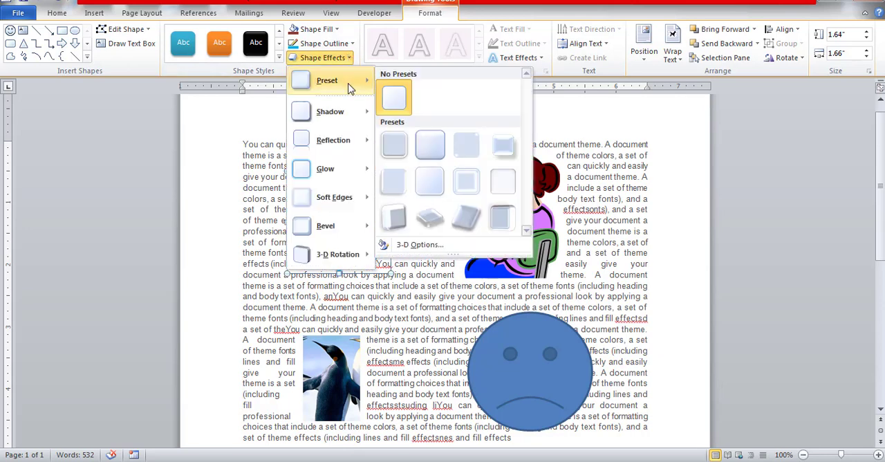
mouse_move(351, 113)
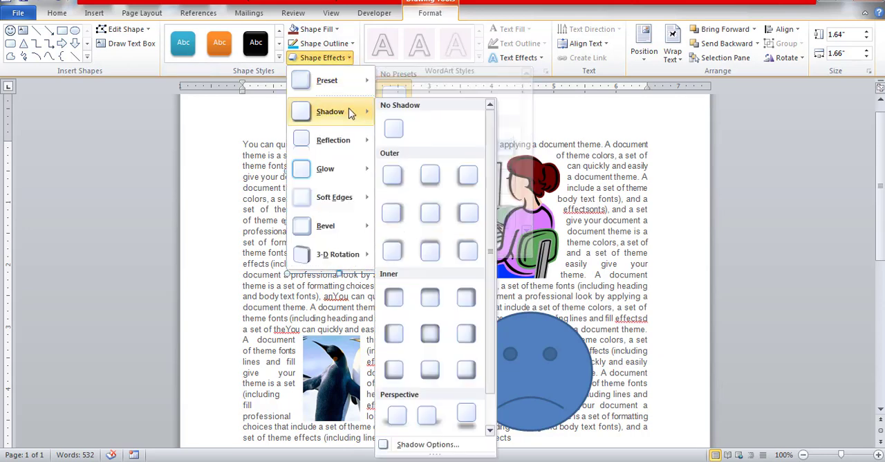
mouse_move(350, 140)
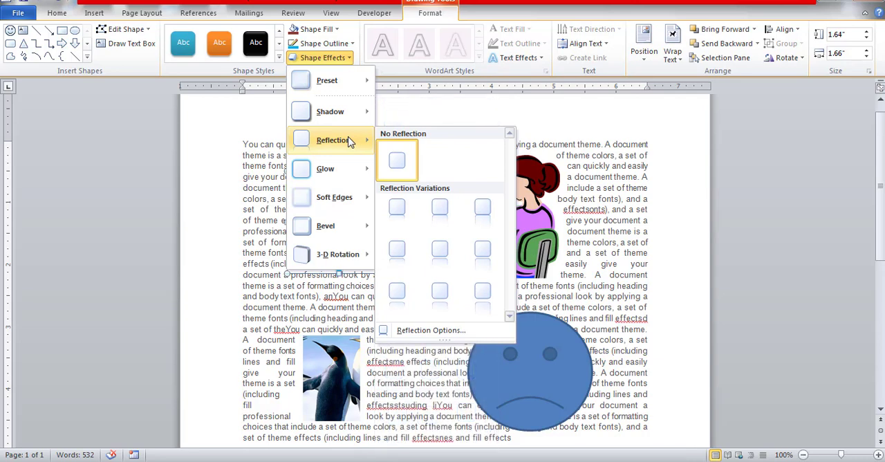
mouse_move(346, 177)
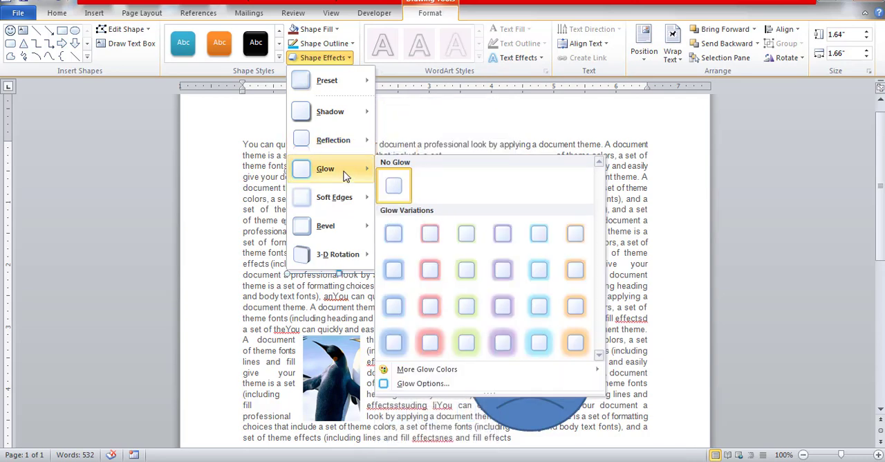
click(519, 108)
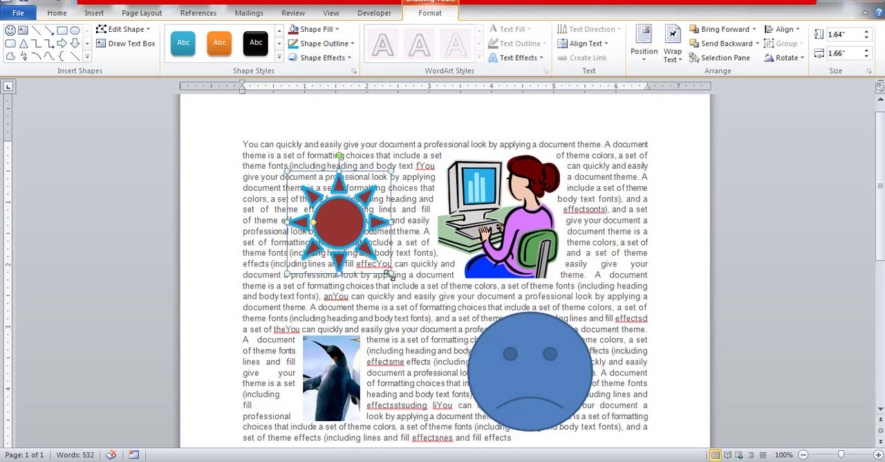
Step: Enlarge the sun to about 2.87" high by 2.9" wide and move it up and left, beside the computer clip art
drag(391, 275, 469, 350)
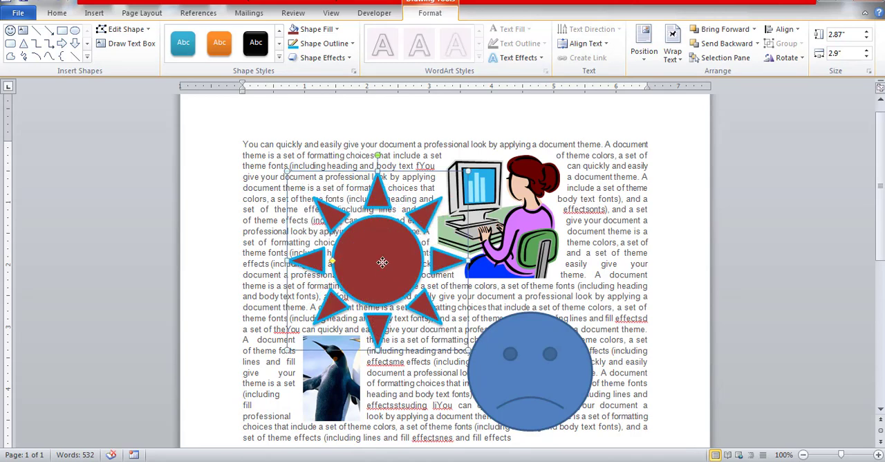
drag(383, 262, 351, 242)
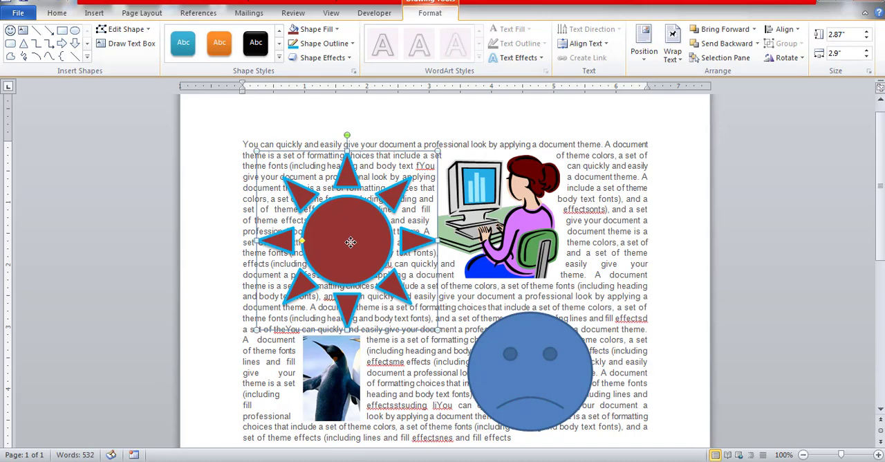
Step: Add the text "welcome" inside the sun shape and deselect it
right_click(351, 243)
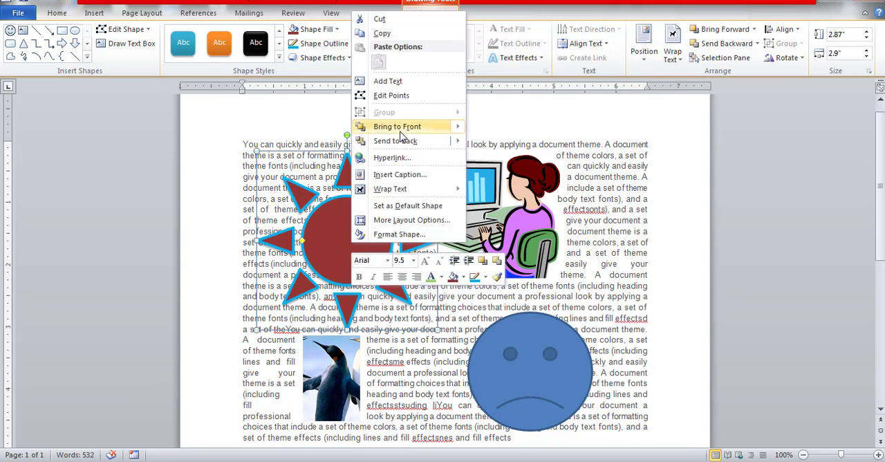
click(416, 84)
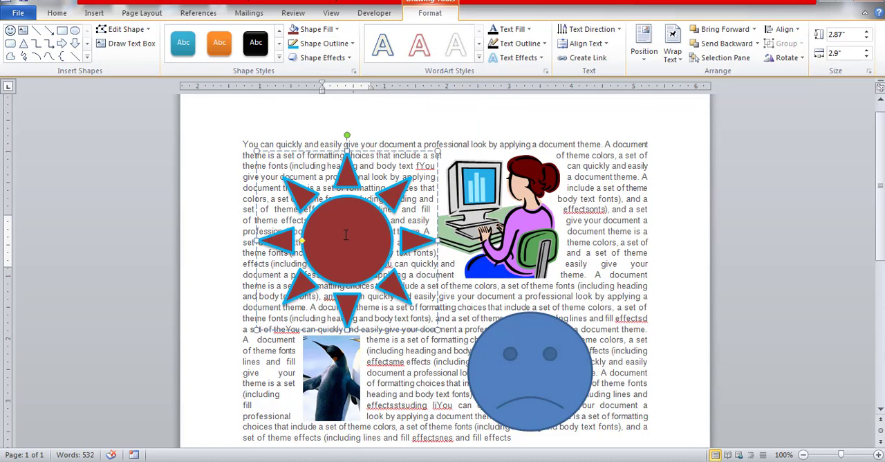
text(welcome)
key(BackSpace)
key(BackSpace)
key(BackSpace)
text(ome)
click(476, 170)
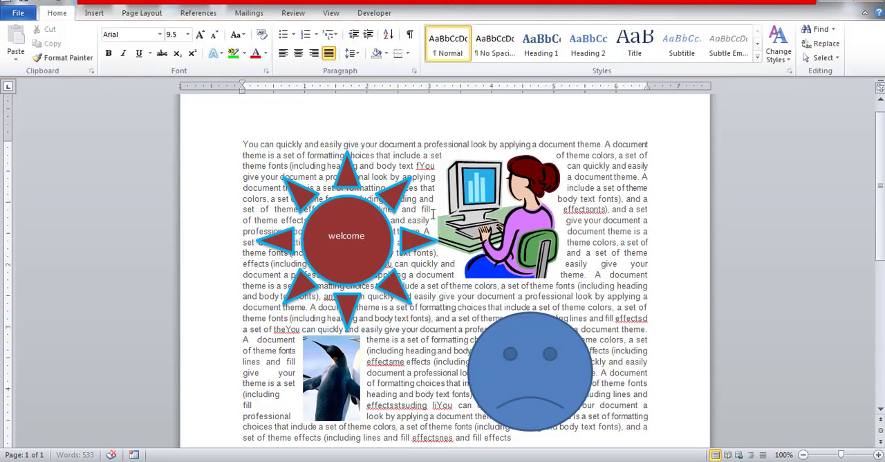
Step: Select the "welcome" text in the sun and examine the available WordArt styles, text fill colors and text effects such as Reflection and 3-D Rotation
click(394, 289)
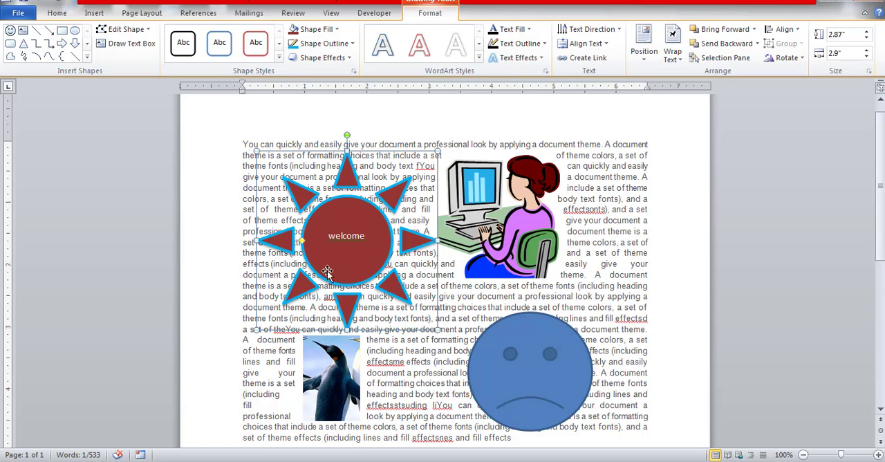
click(341, 236)
triple_click(341, 236)
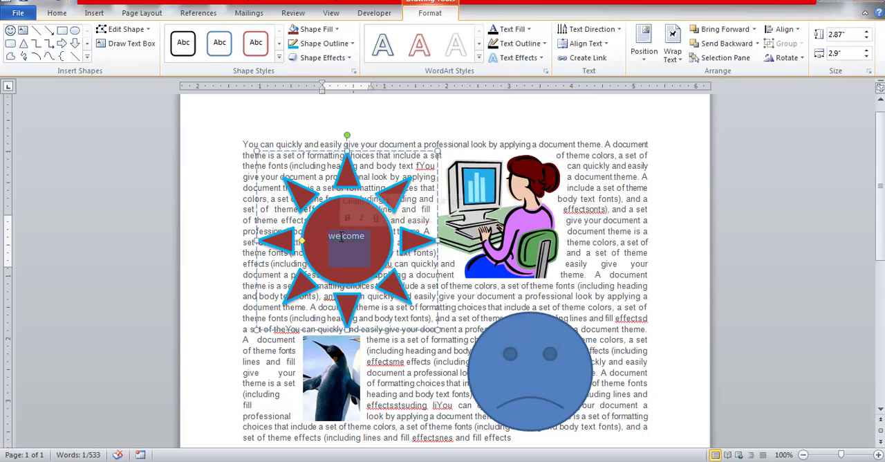
click(478, 59)
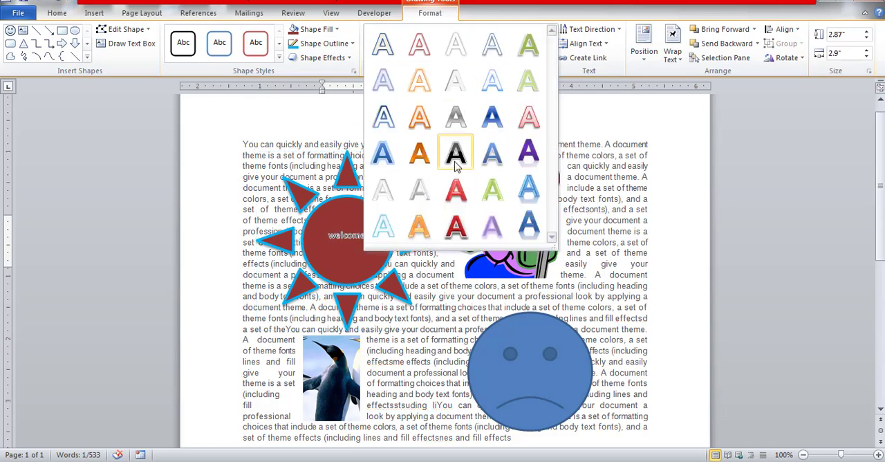
click(539, 14)
click(529, 29)
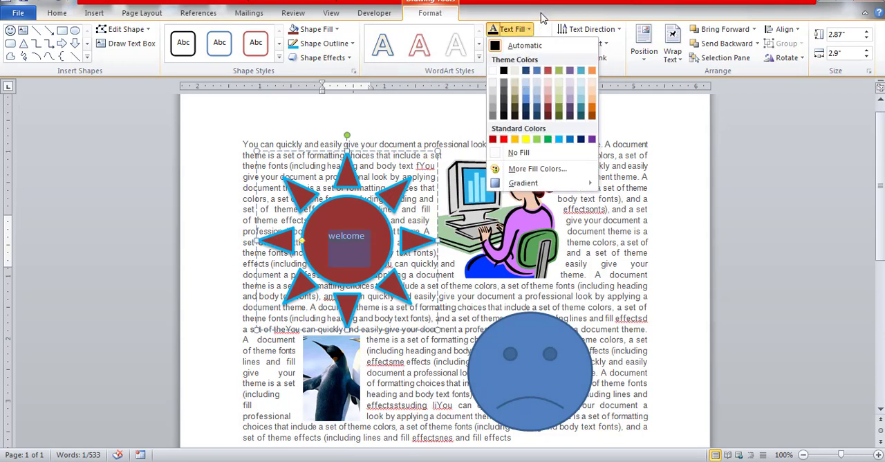
click(543, 18)
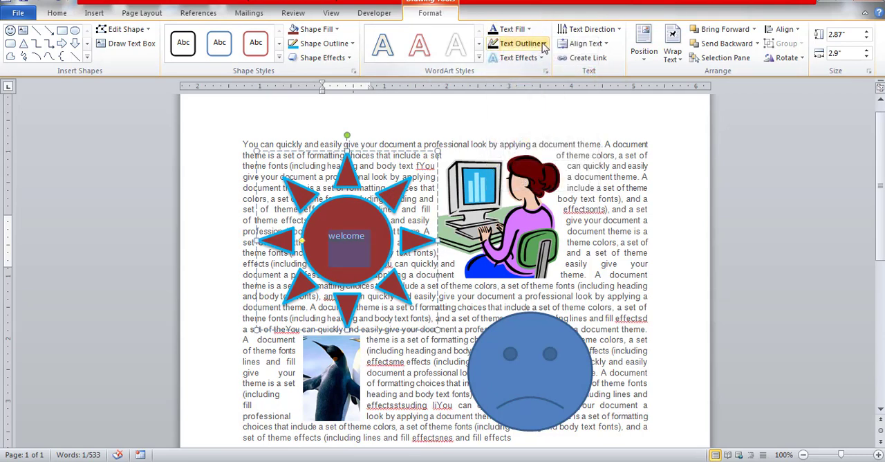
click(519, 57)
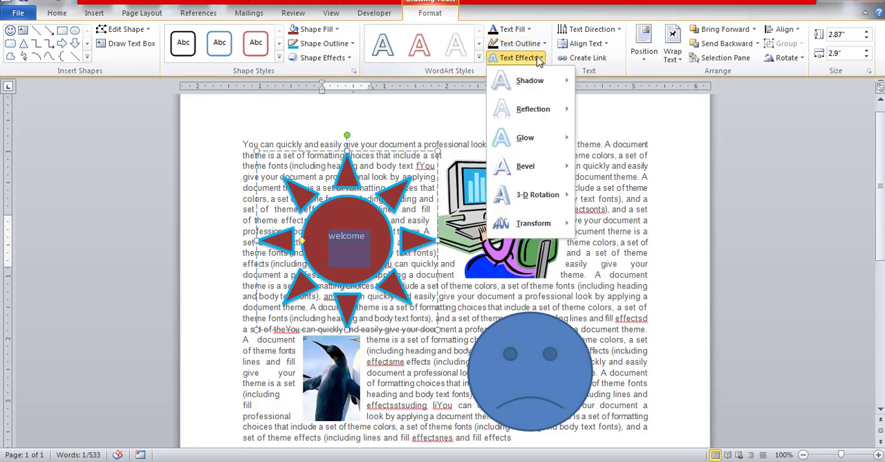
mouse_move(531, 113)
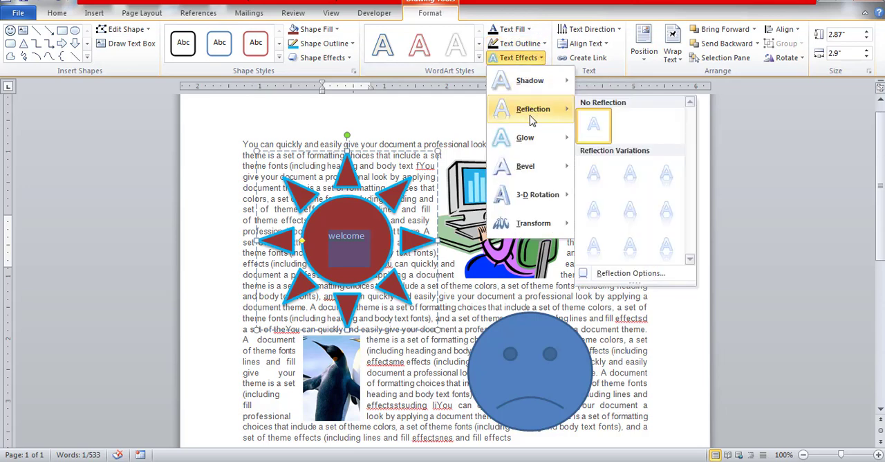
mouse_move(529, 197)
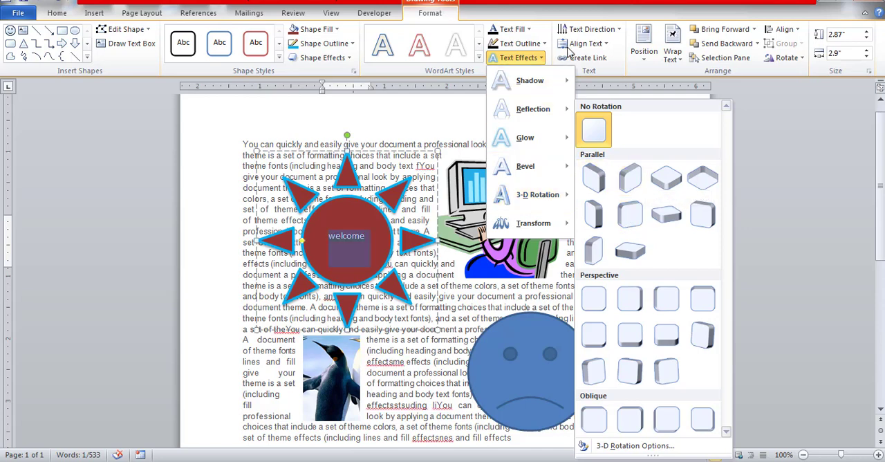
click(564, 14)
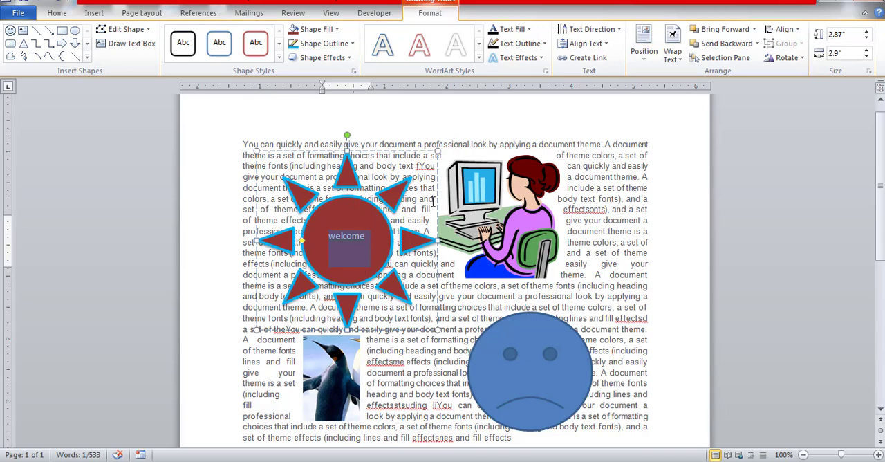
Step: Try rotating the sun's "welcome" text 90° and set its direction back to horizontal
click(618, 32)
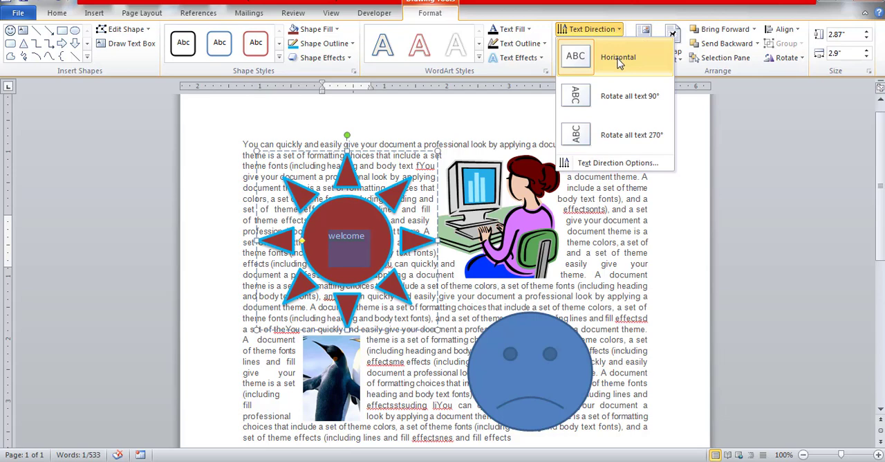
click(620, 102)
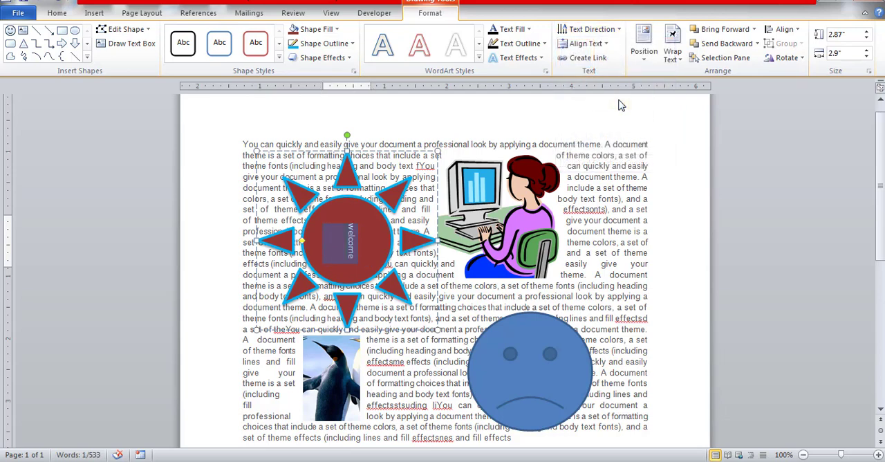
click(620, 32)
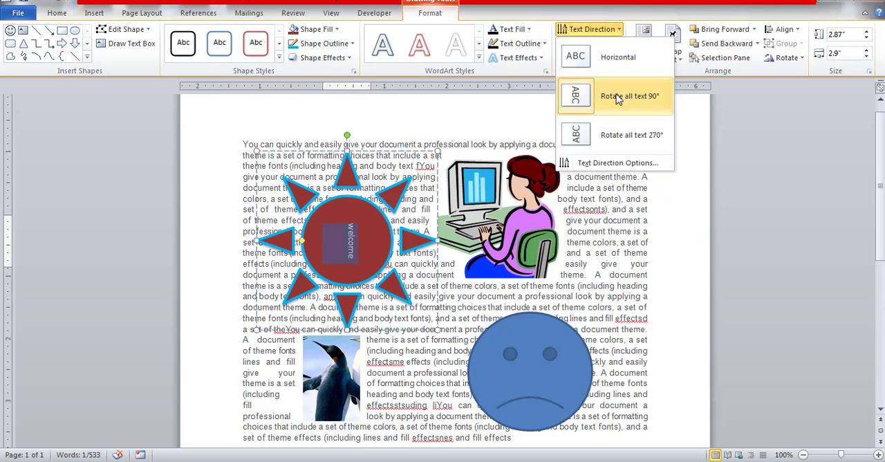
click(632, 59)
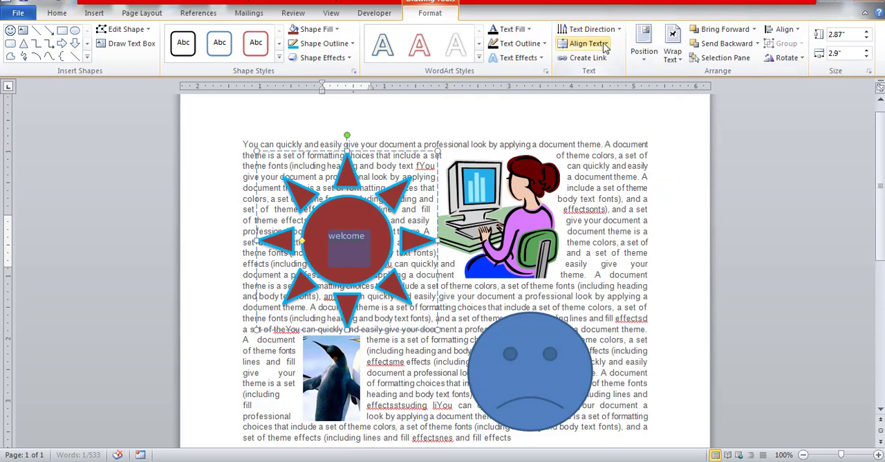
Step: Preview the vertical alignment options for the "welcome" text without applying one, and deselect the sun
click(604, 44)
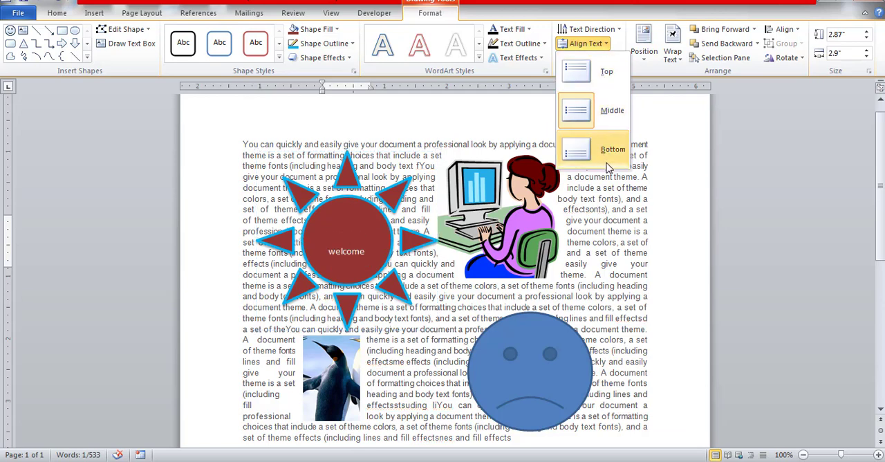
click(631, 15)
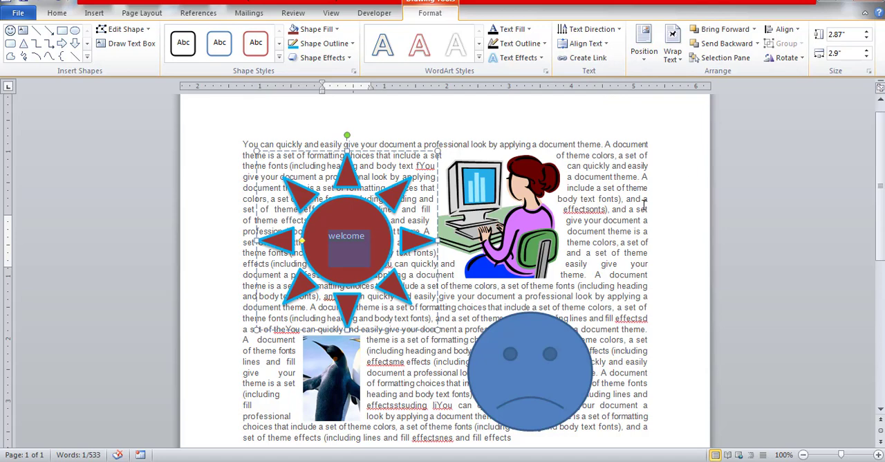
click(602, 211)
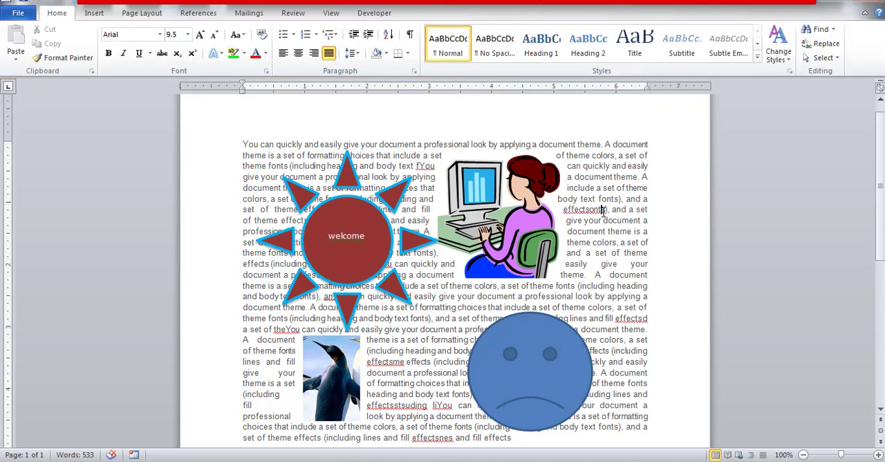
click(379, 240)
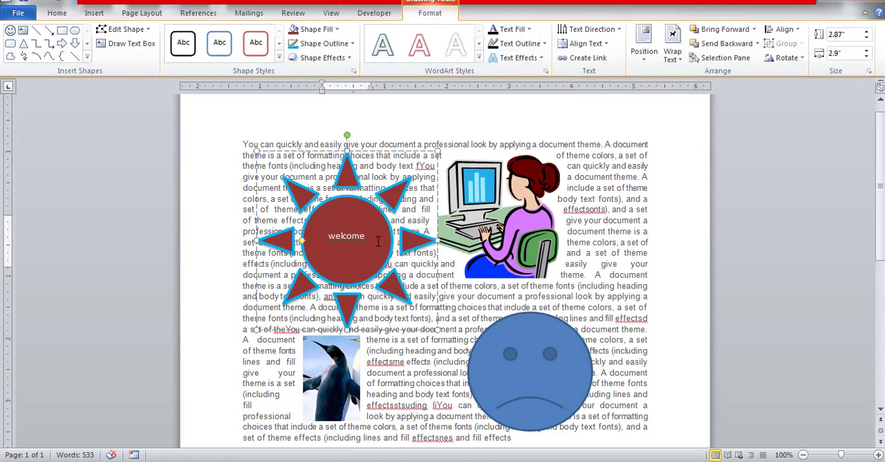
click(398, 193)
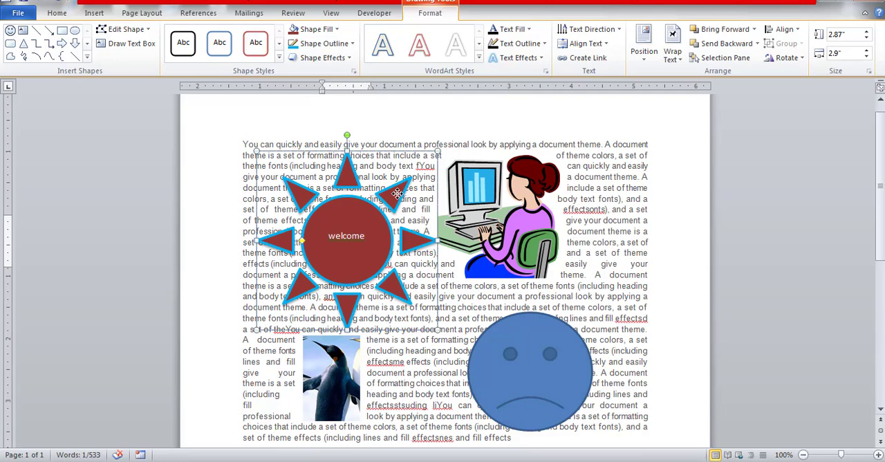
click(613, 169)
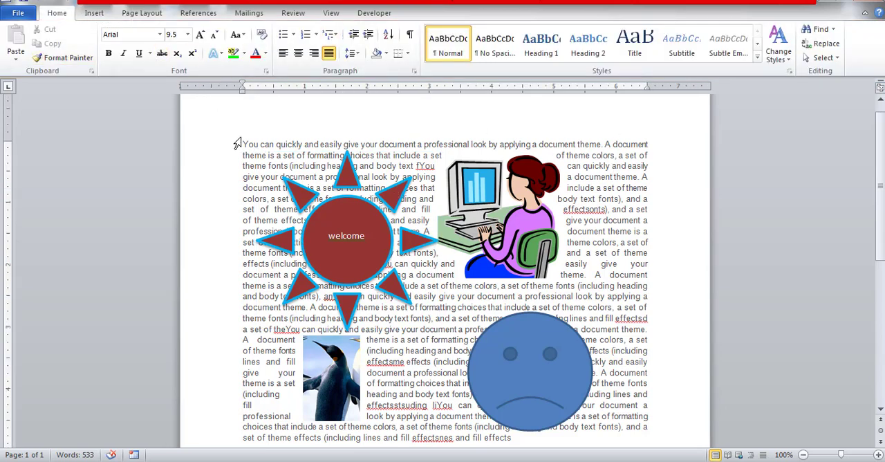
Step: Delete the penguin picture and the blue sad face shape from the document
click(349, 375)
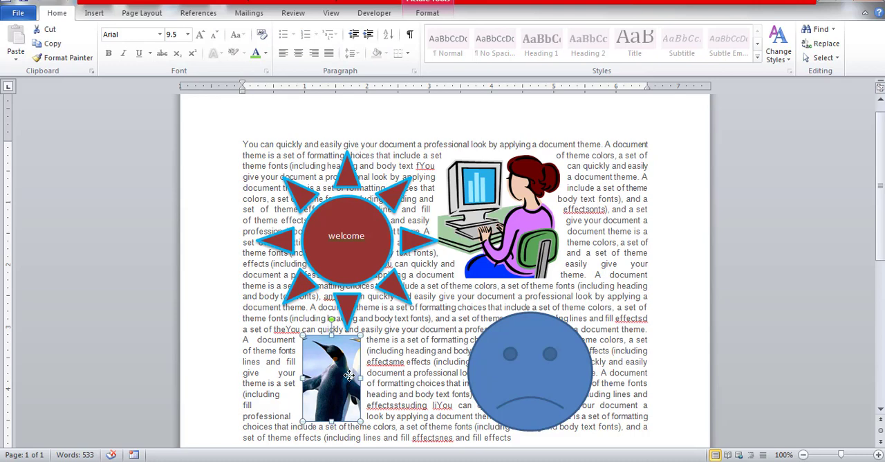
key(Delete)
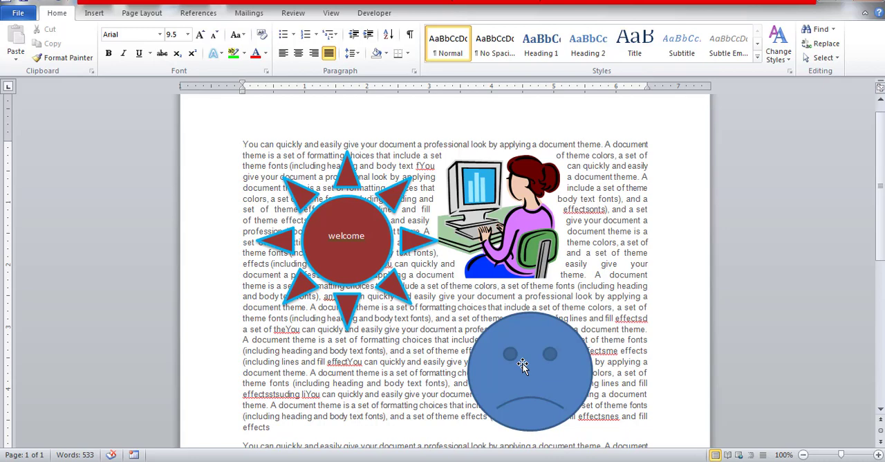
click(523, 366)
key(Delete)
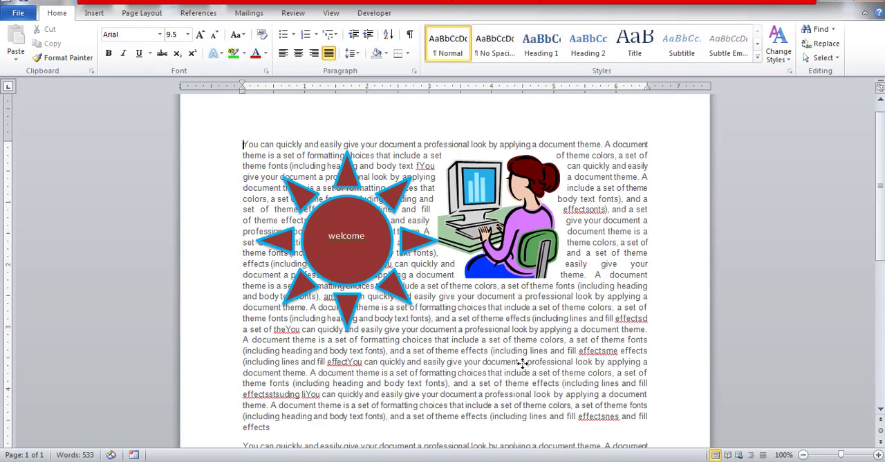
Step: Delete the dark red sun shape together with its "welcome" text
click(341, 244)
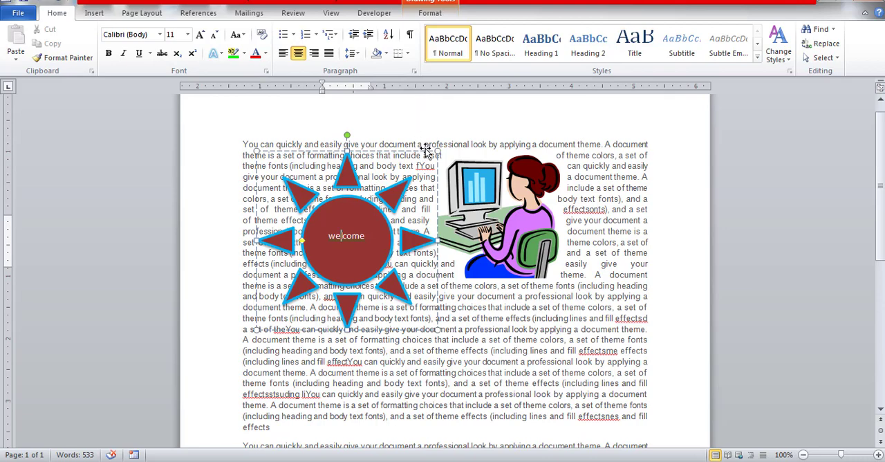
click(386, 200)
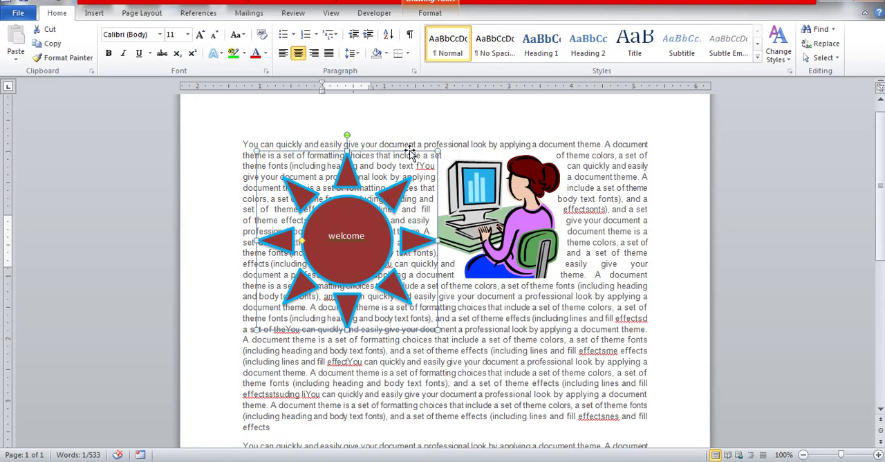
key(Delete)
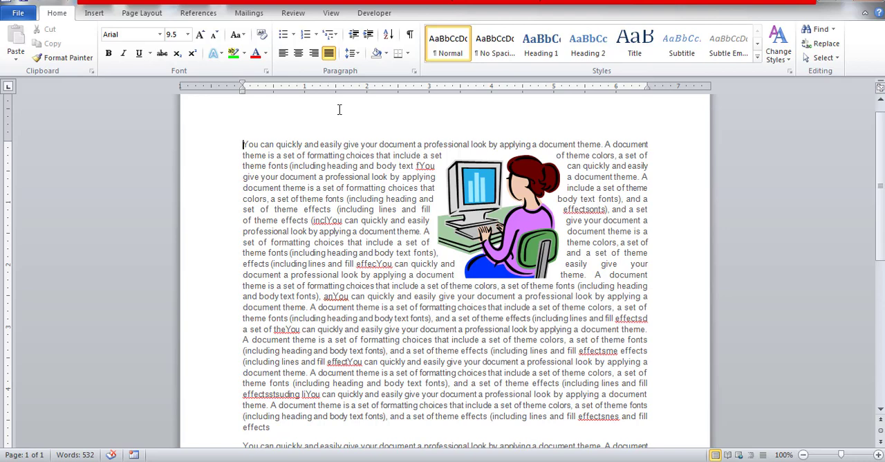
Step: Bring up the commands for inserting a new object into the document
click(95, 13)
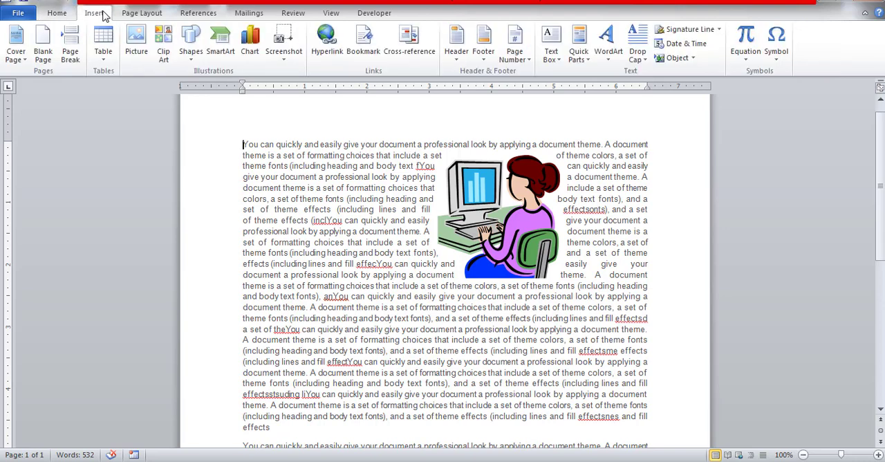